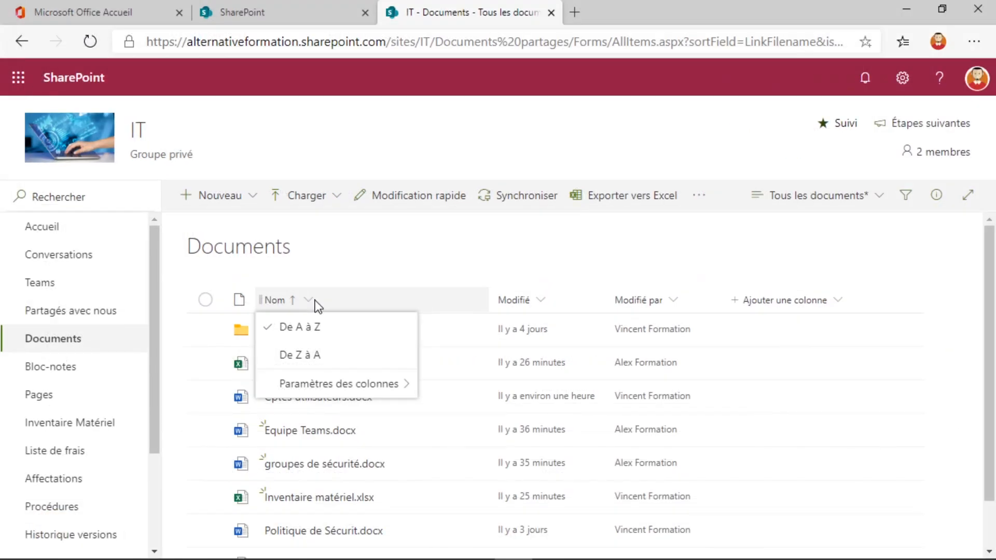
# - Sort the documents by Modifié from oldest to newest and view the filter dates offered for that column
pyautogui.click(547, 300)
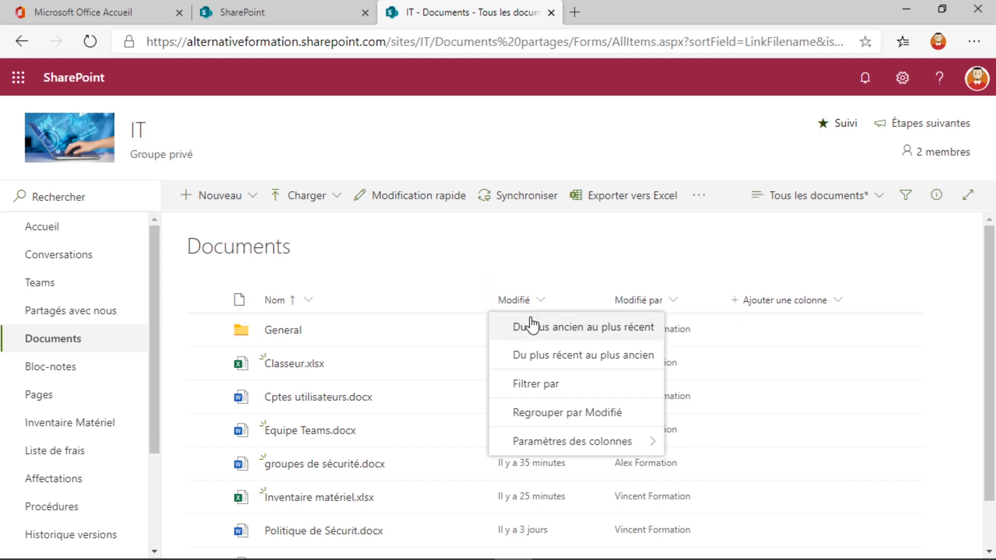
pyautogui.click(541, 334)
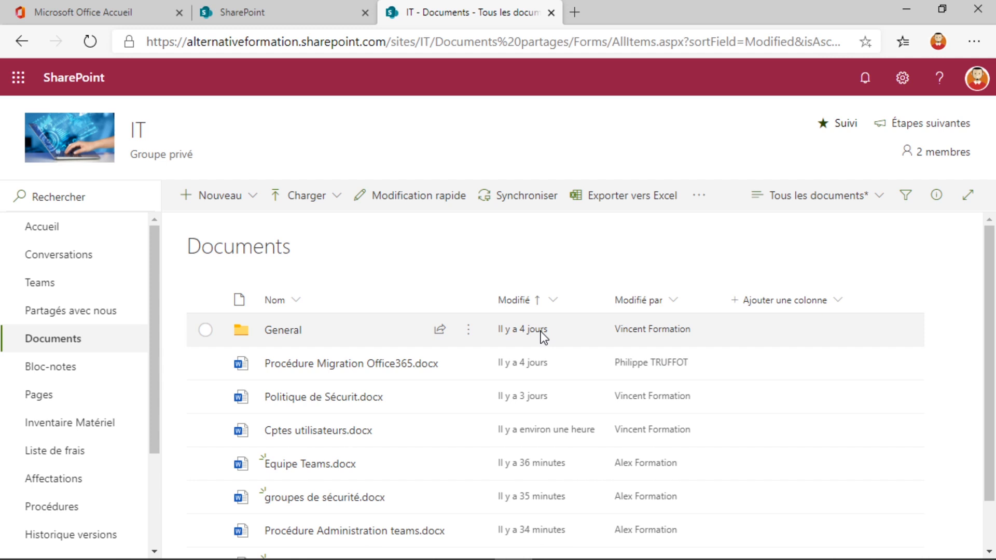
pyautogui.click(549, 306)
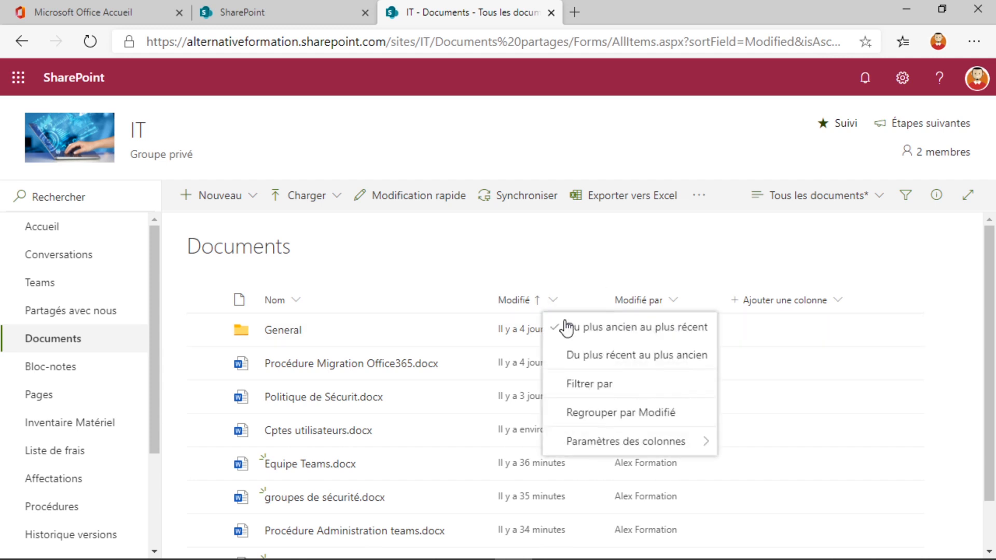
pyautogui.click(596, 383)
pyautogui.click(748, 165)
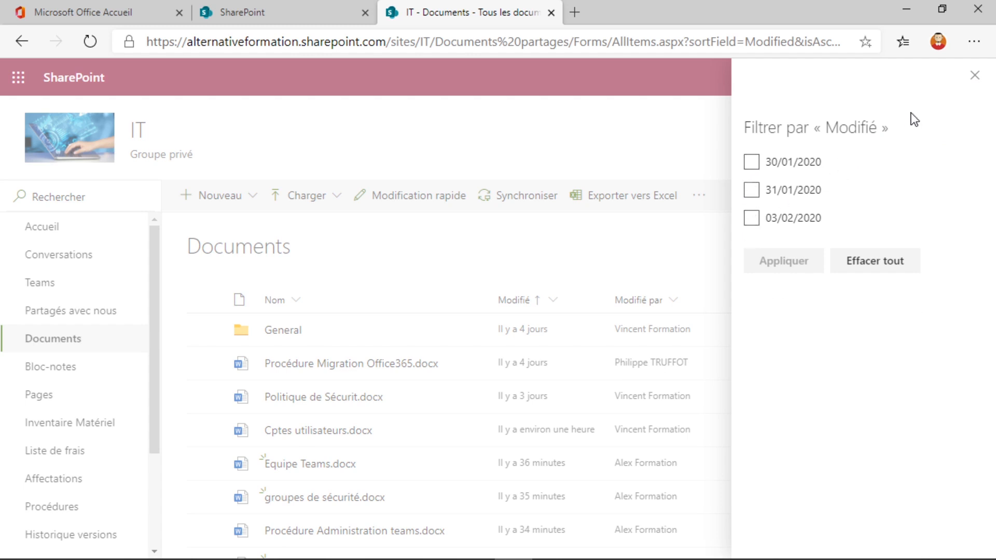
pyautogui.click(975, 76)
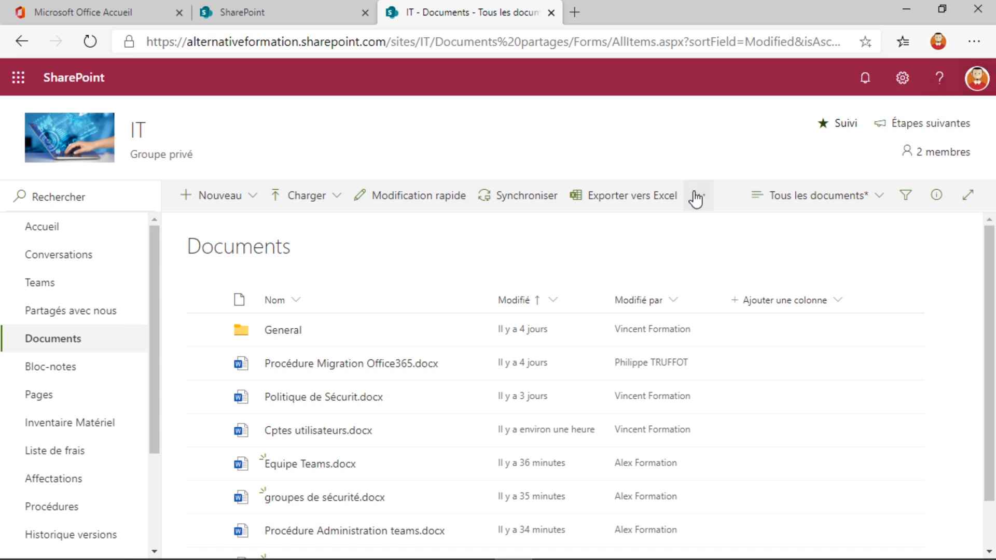
# - Group the documents by Modifié, then collapse all the date groups
pyautogui.click(558, 295)
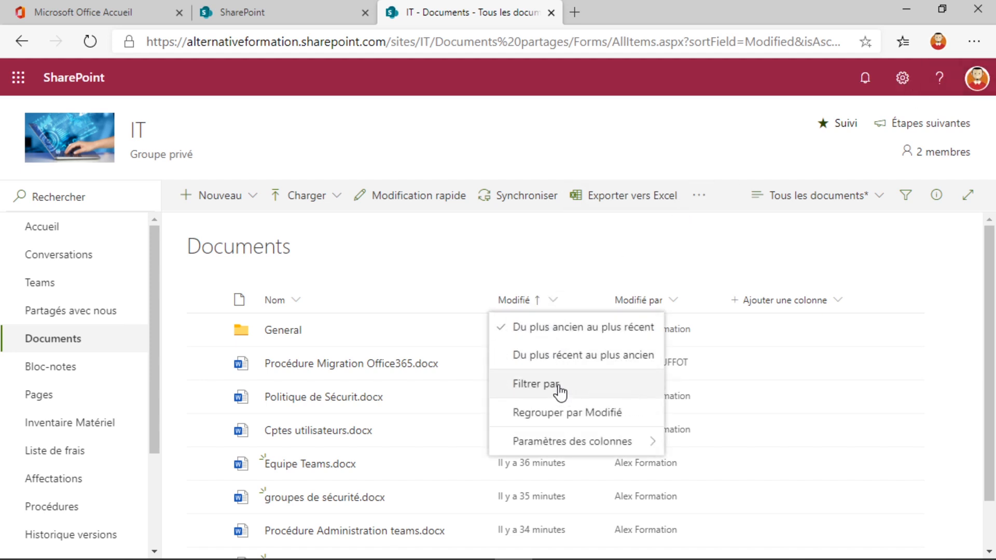
pyautogui.click(564, 413)
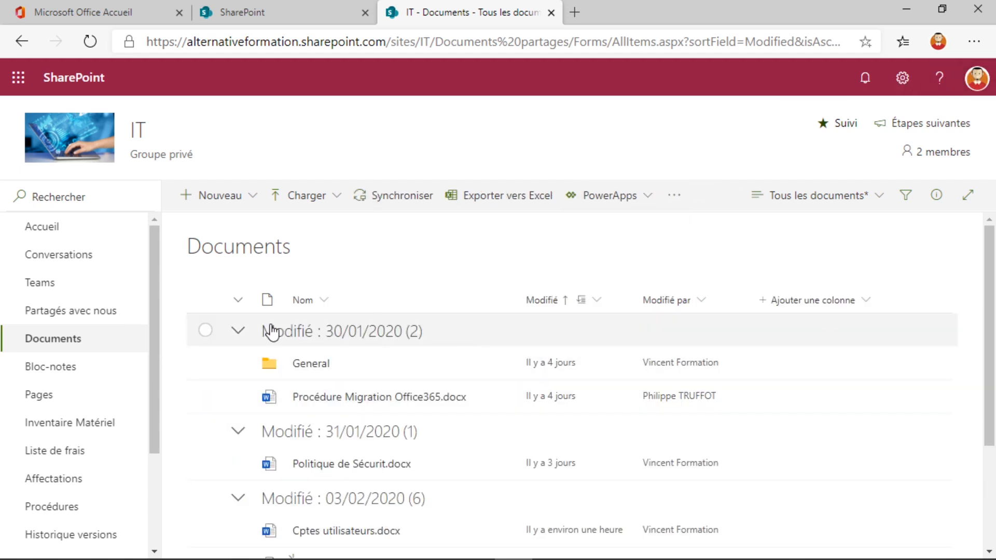
pyautogui.click(237, 331)
pyautogui.click(240, 361)
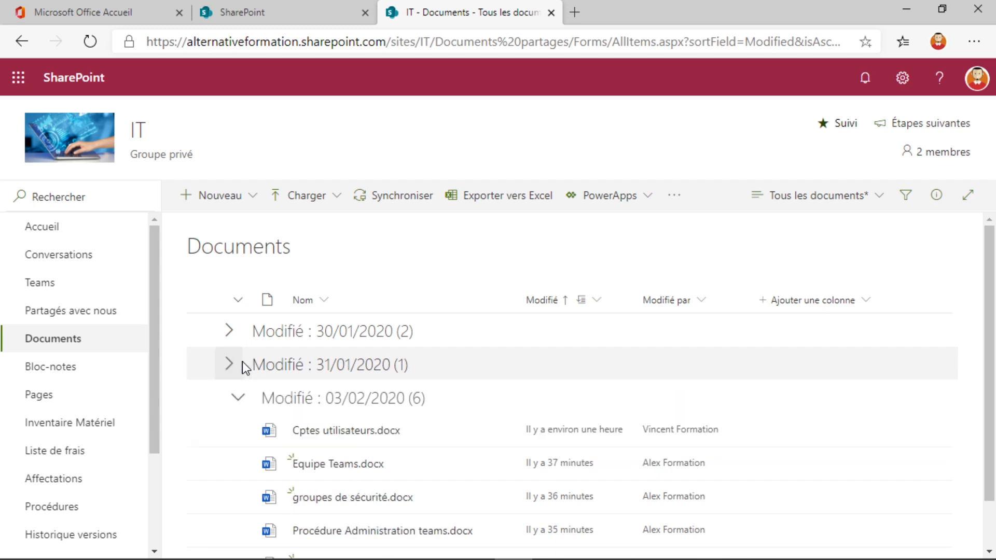
pyautogui.click(236, 396)
pyautogui.click(233, 332)
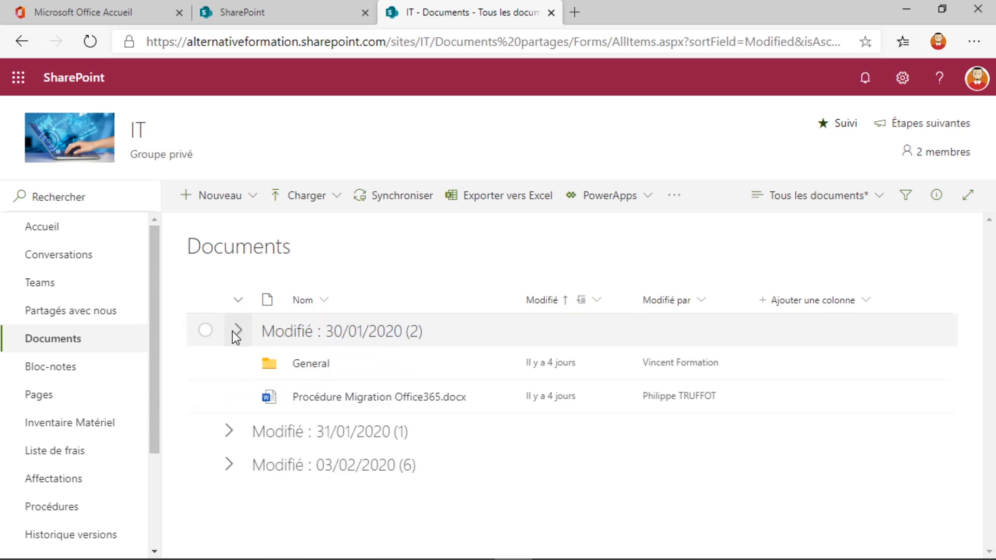
pyautogui.click(233, 333)
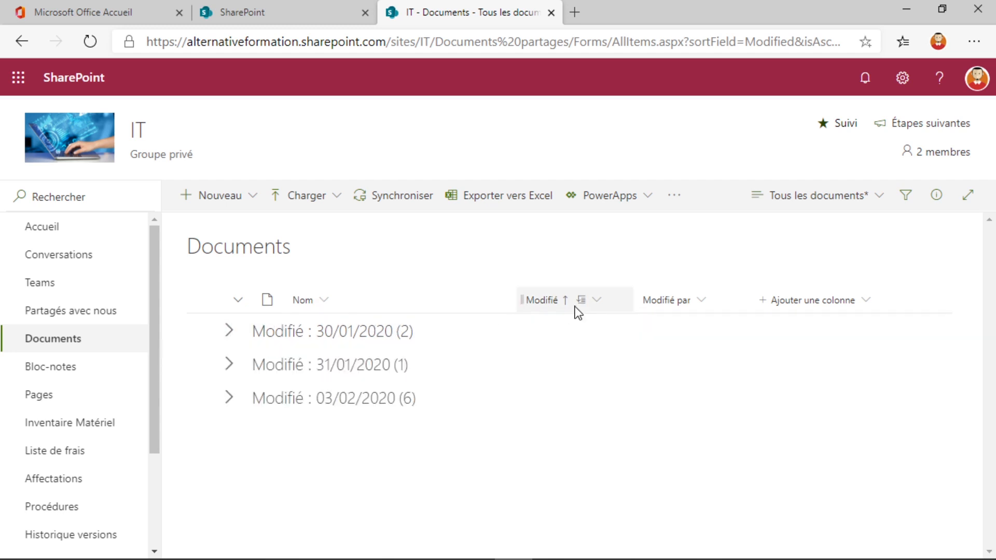
# - Remove the grouping by Modifié from the document list
pyautogui.click(594, 306)
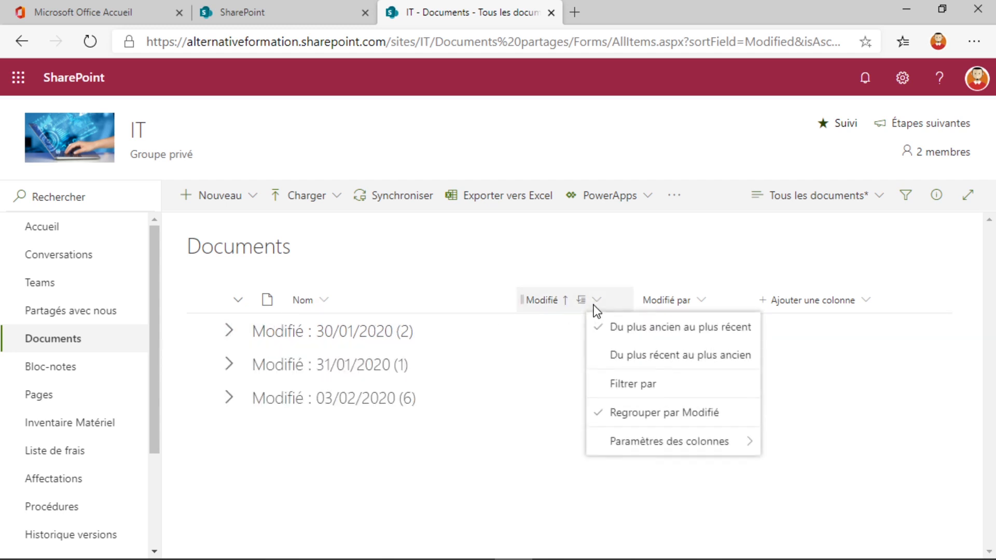
pyautogui.click(618, 413)
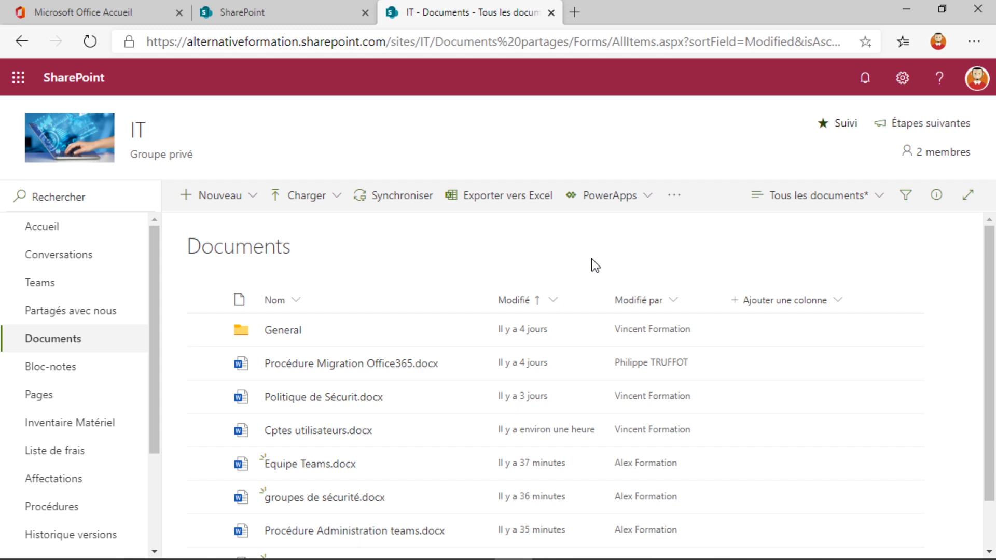
# - Review the library's available filters, such as modification date, modifying person and file type, without applying any
pyautogui.click(901, 205)
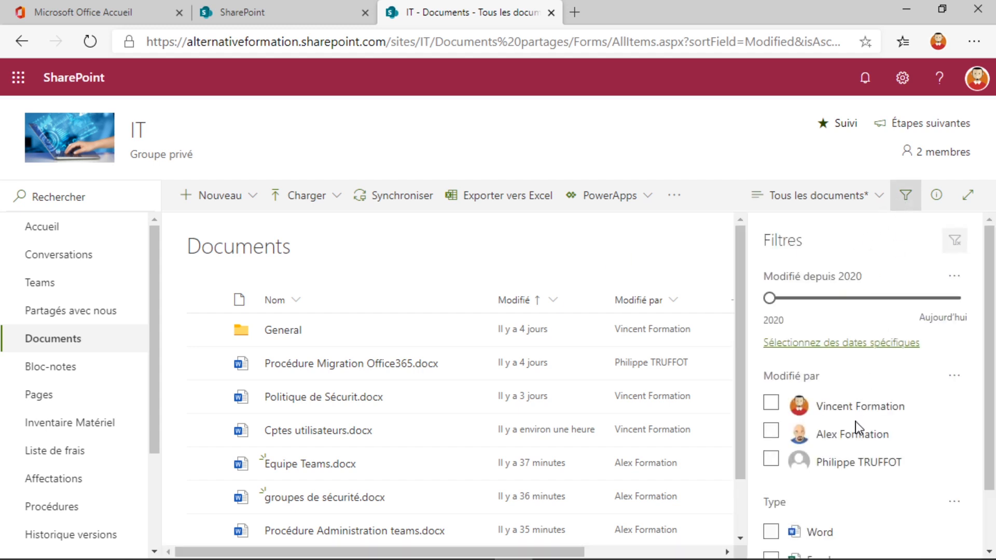
pyautogui.scroll(-2, 857, 424)
pyautogui.scroll(3, 857, 429)
pyautogui.click(903, 201)
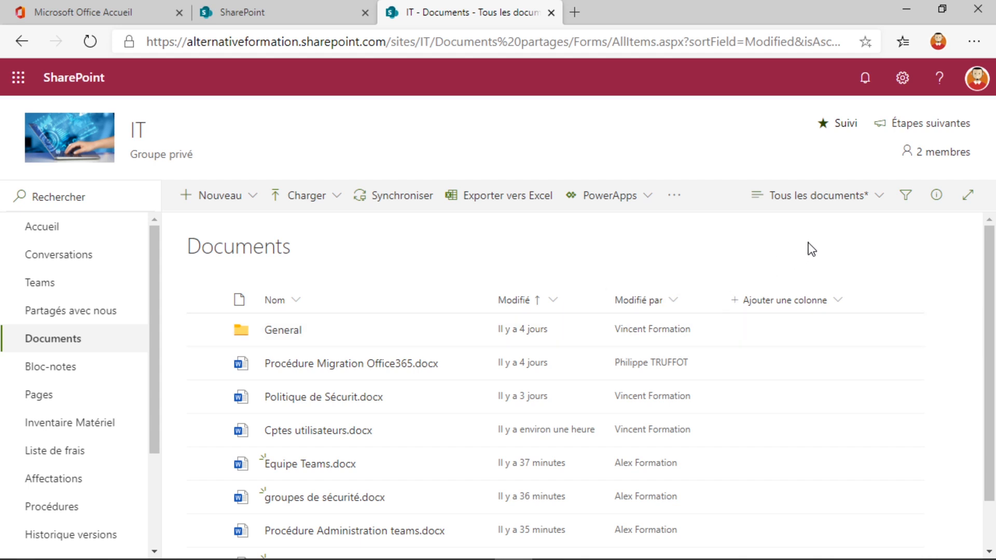
# - Switch the library to the MaVuePerso view and look inside its first Créé par group
pyautogui.click(858, 207)
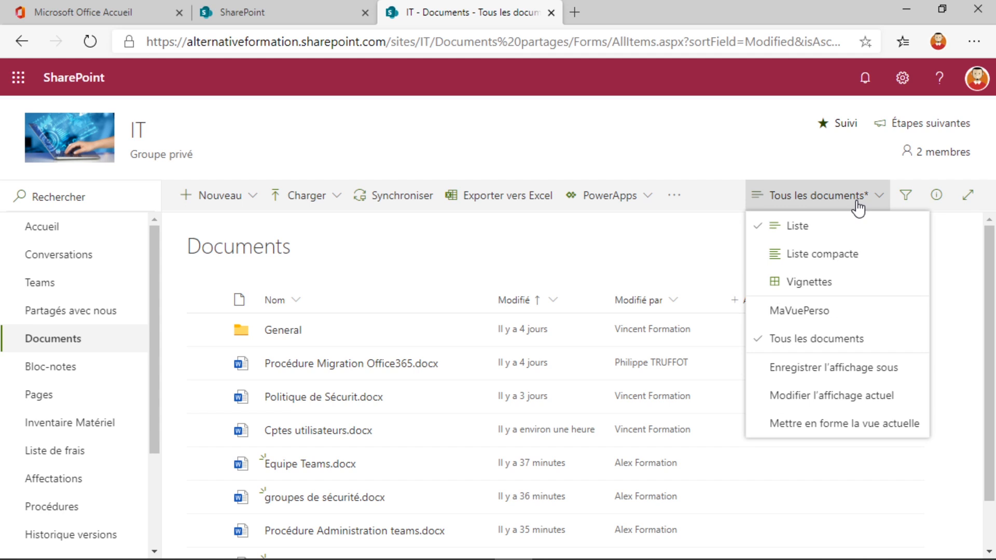
pyautogui.click(825, 312)
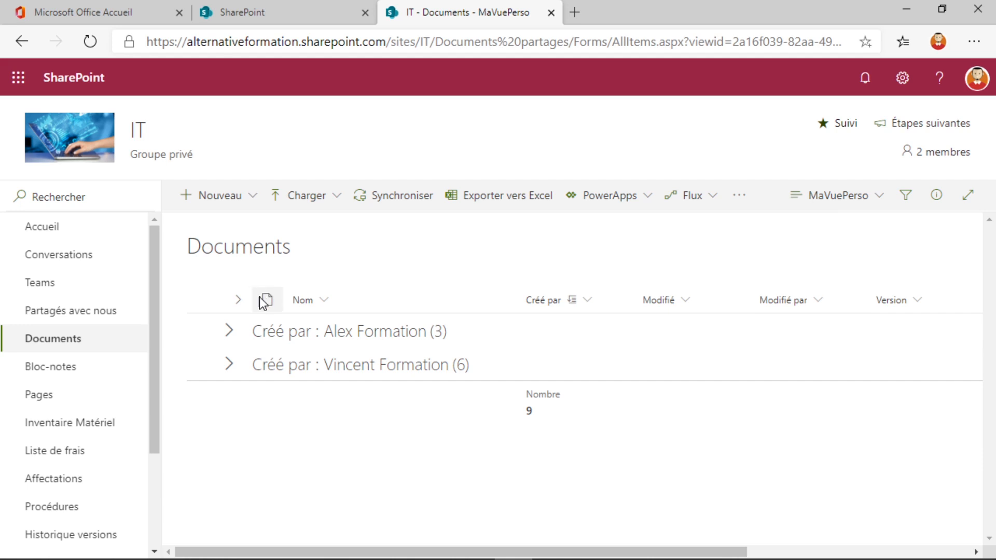
pyautogui.click(240, 331)
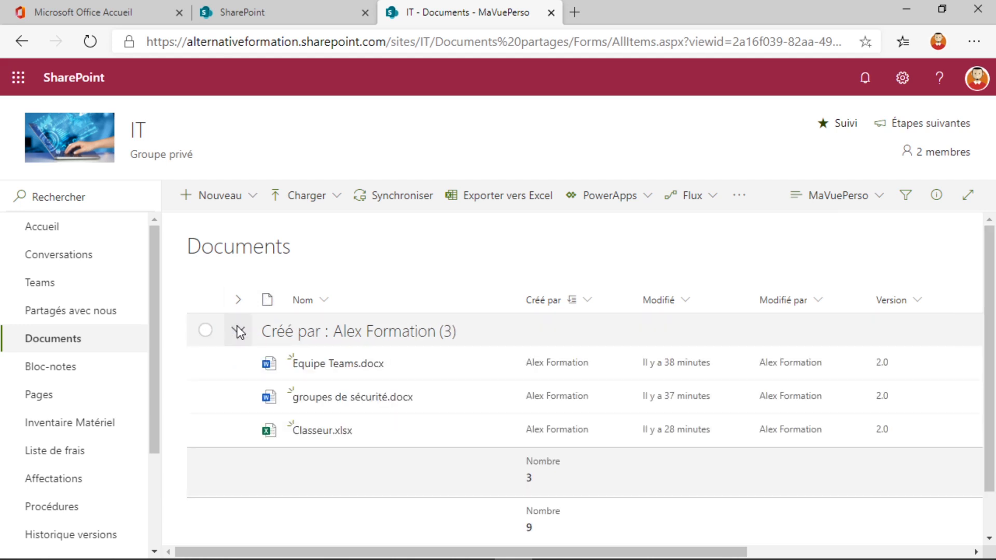
pyautogui.click(240, 332)
# - Examine the documents, version column and item count in the second Créé par group, then collapse it
pyautogui.click(229, 365)
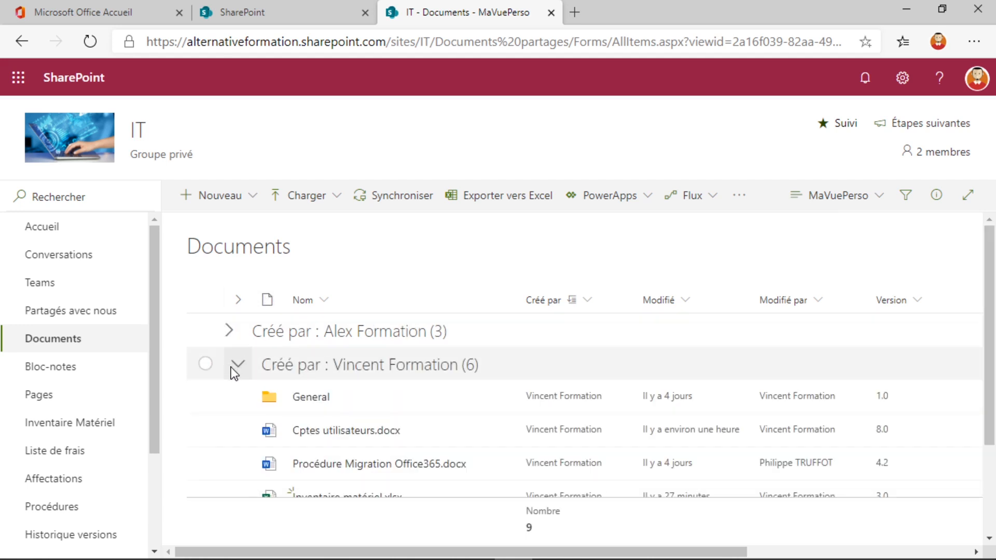
pyautogui.click(233, 367)
pyautogui.click(233, 366)
pyautogui.scroll(-2, 375, 418)
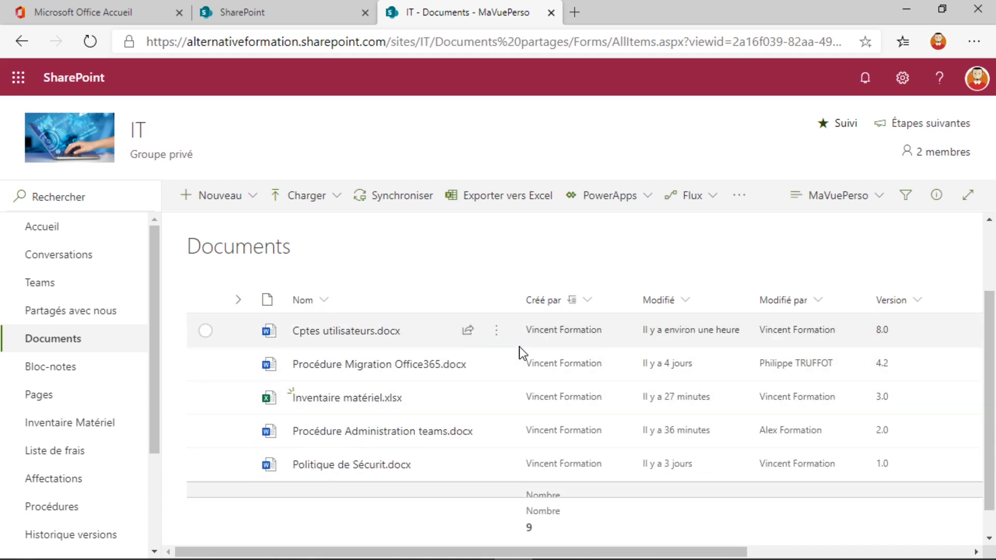
pyautogui.scroll(2, 520, 352)
pyautogui.scroll(-1, 484, 396)
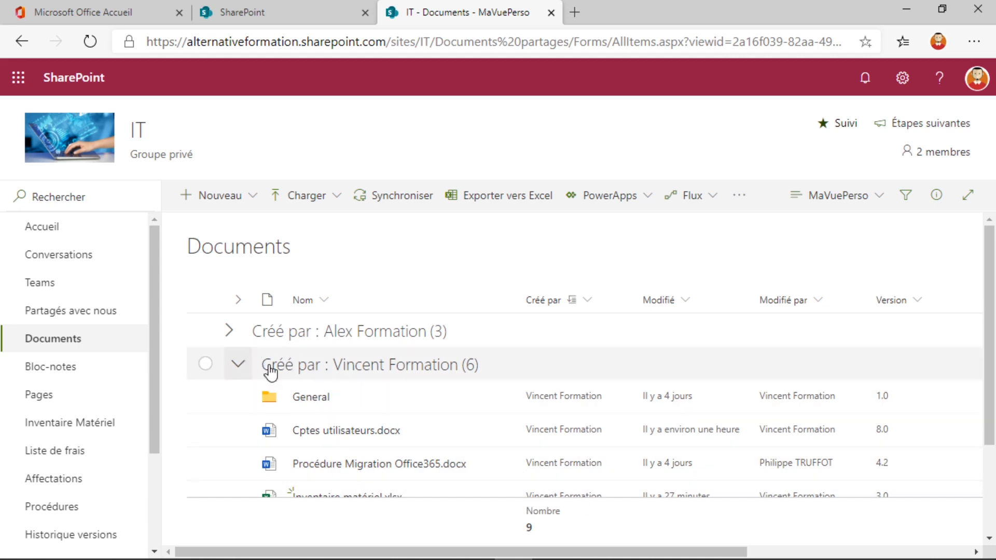
pyautogui.scroll(-3, 247, 362)
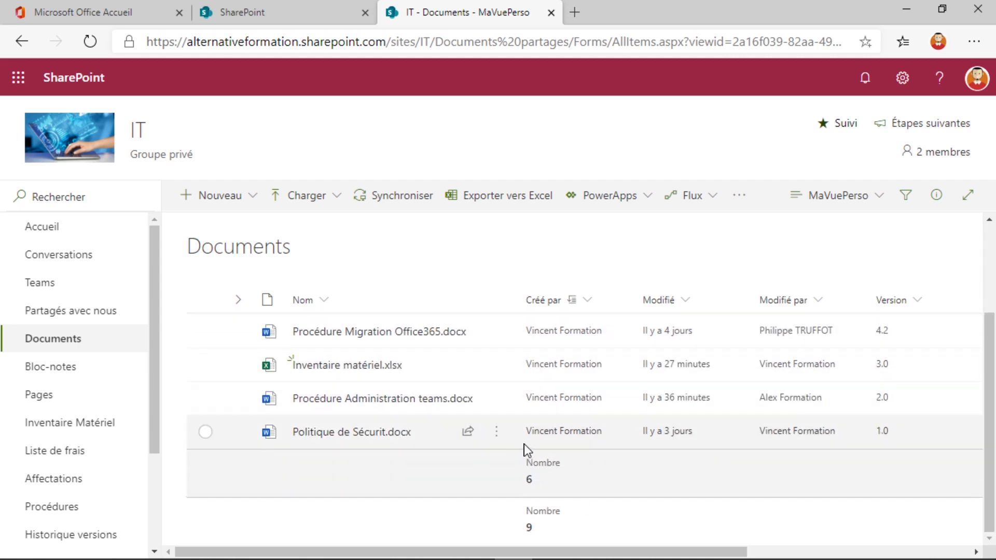
pyautogui.scroll(3, 522, 444)
pyautogui.click(238, 364)
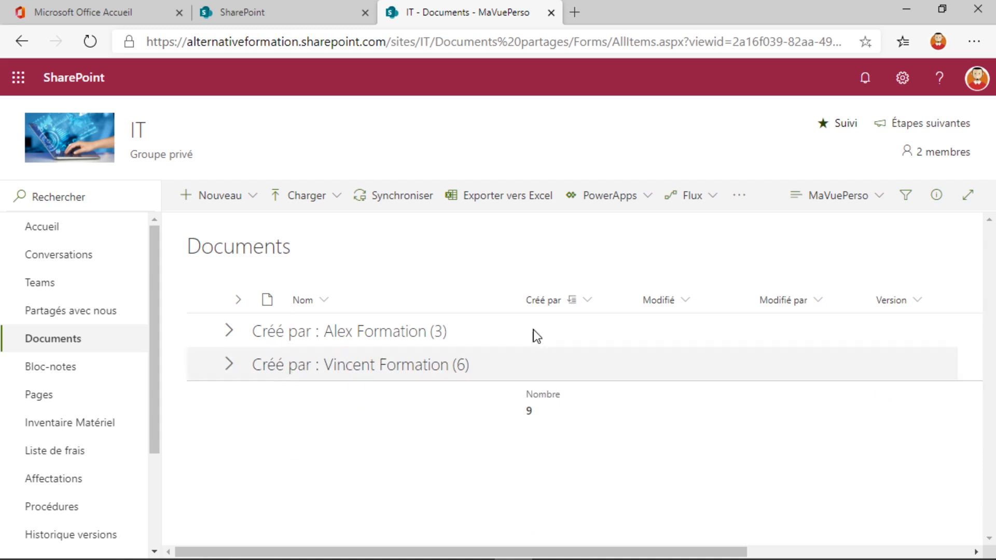
# - Switch the library back to the Tous les documents view
pyautogui.click(858, 196)
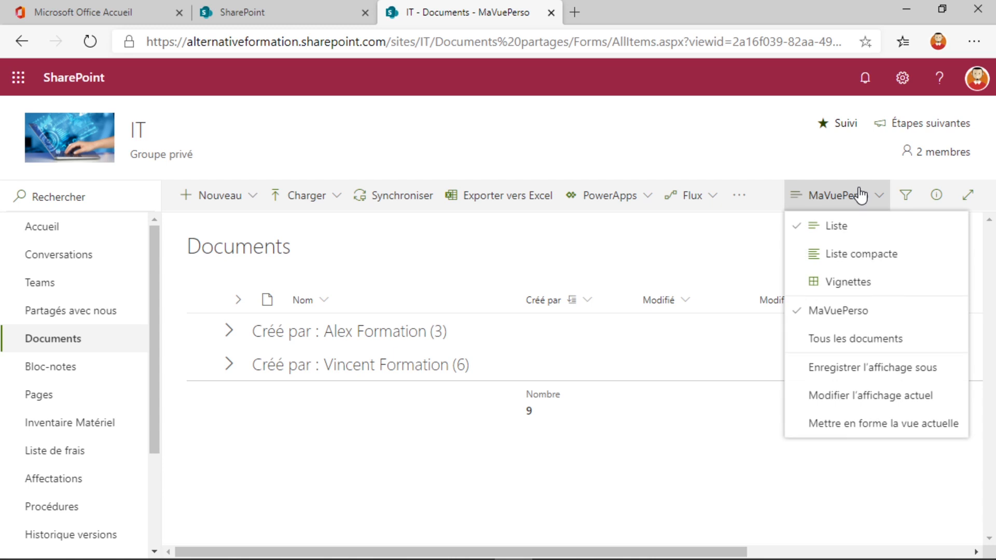
pyautogui.click(870, 338)
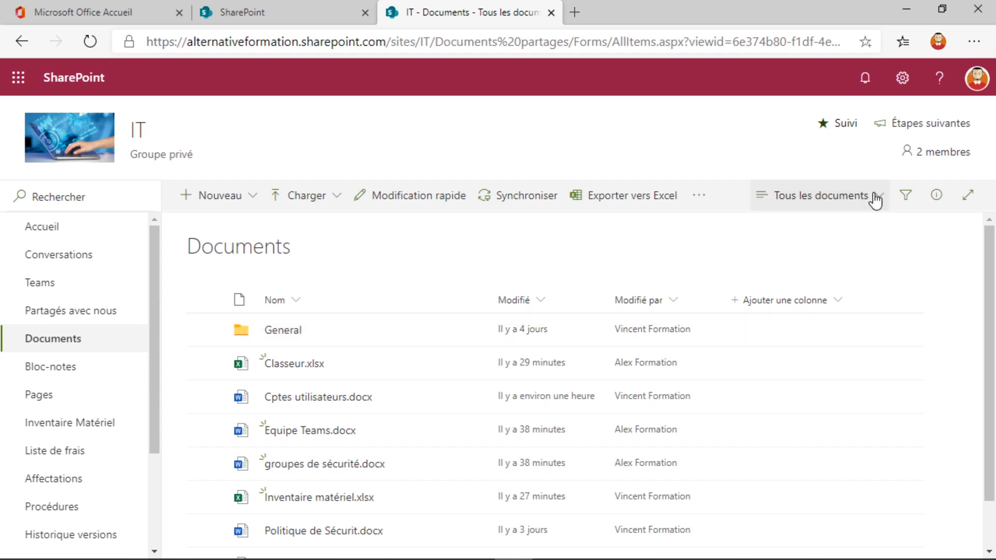
# - Go to the Documents library settings and start creating a new view of type Affichage standard
pyautogui.click(900, 89)
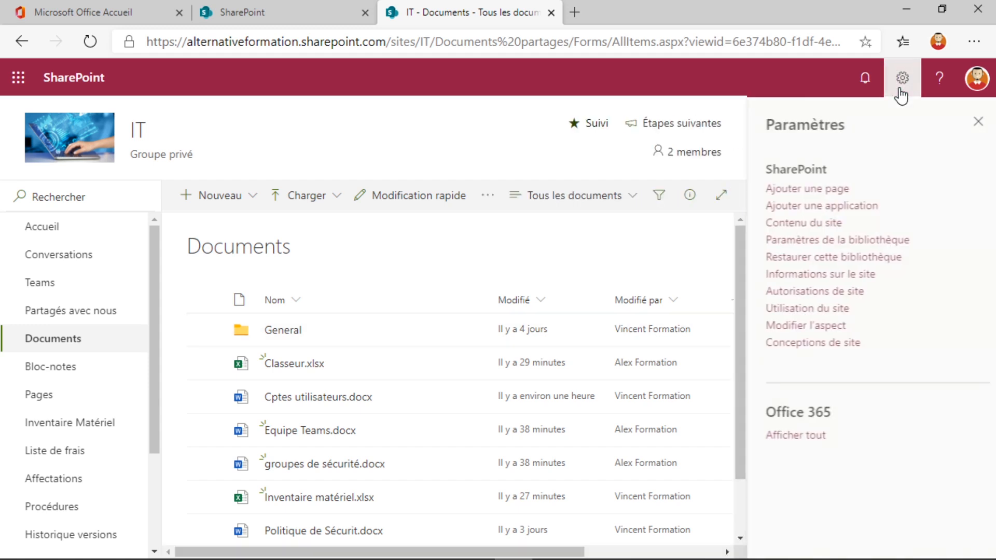
pyautogui.click(854, 239)
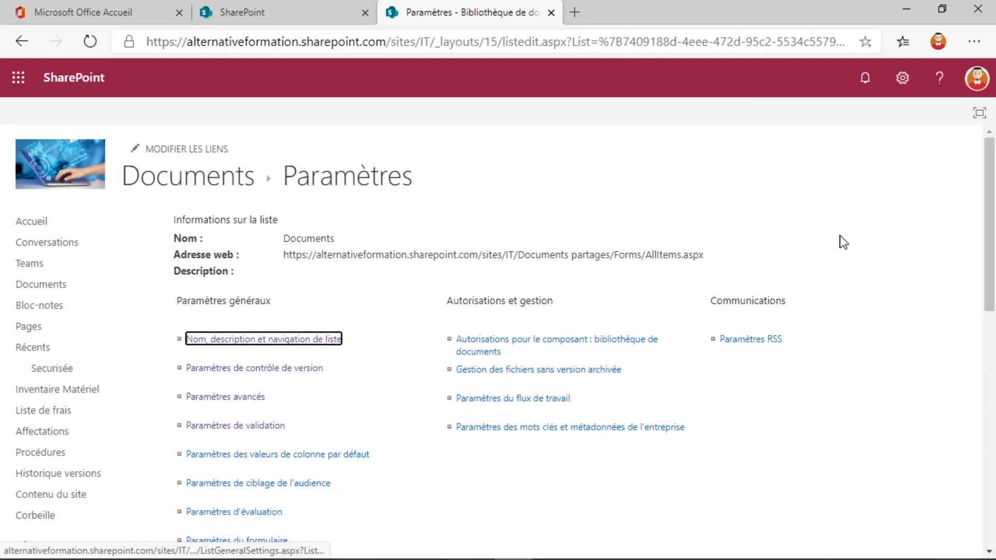
pyautogui.scroll(-10, 547, 325)
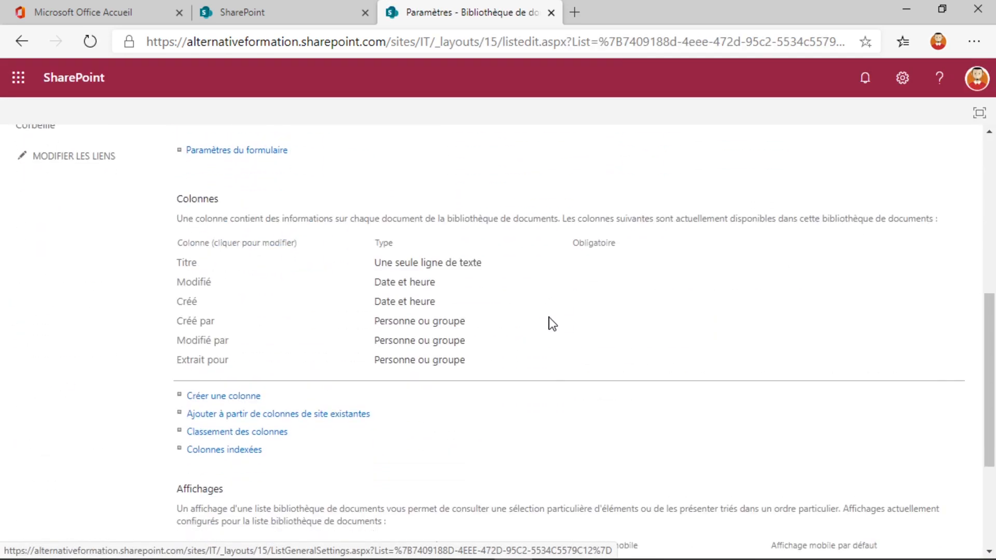
pyautogui.scroll(-1, 552, 324)
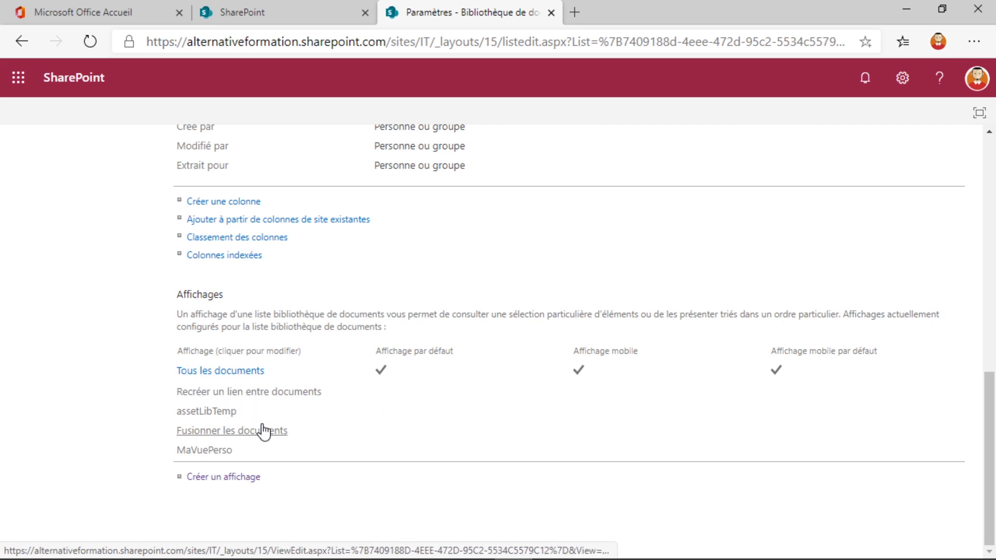
pyautogui.click(245, 478)
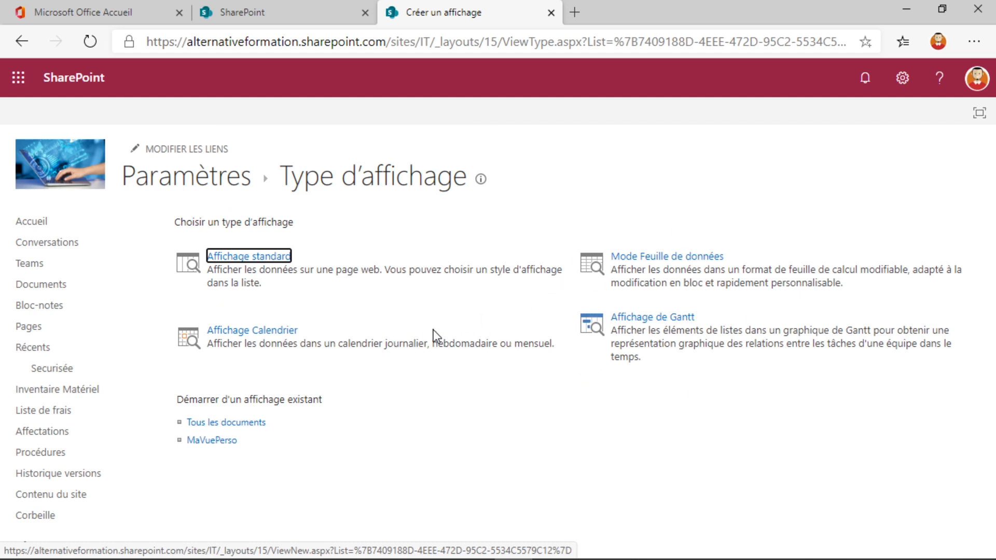
pyautogui.click(280, 260)
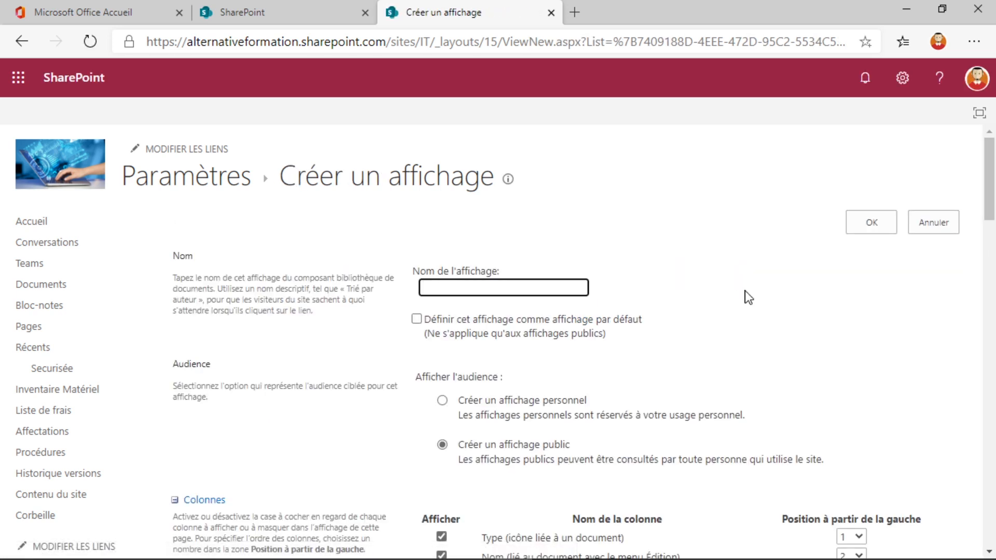
# - Name the new view MavuePerso2
pyautogui.write('Ma')
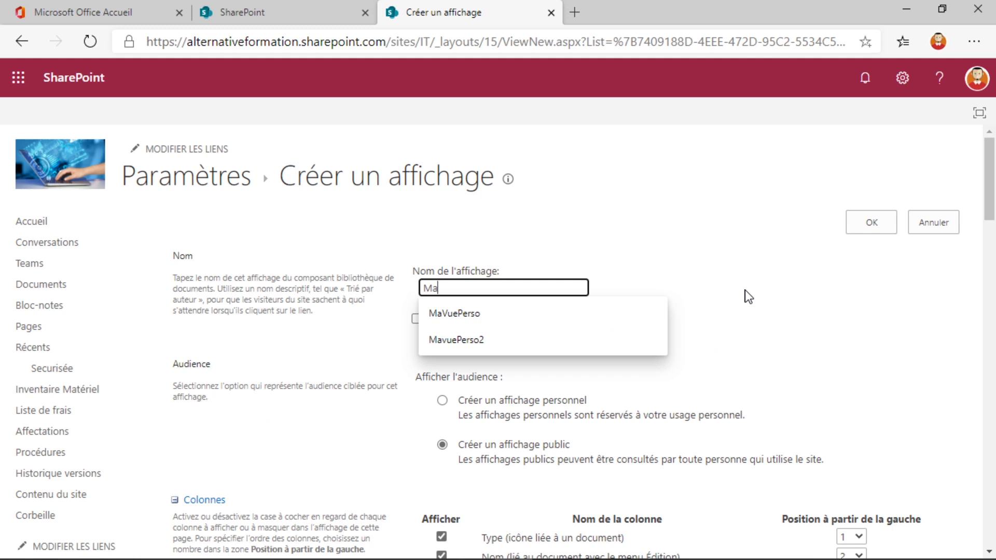
pyautogui.write('VuePerso2')
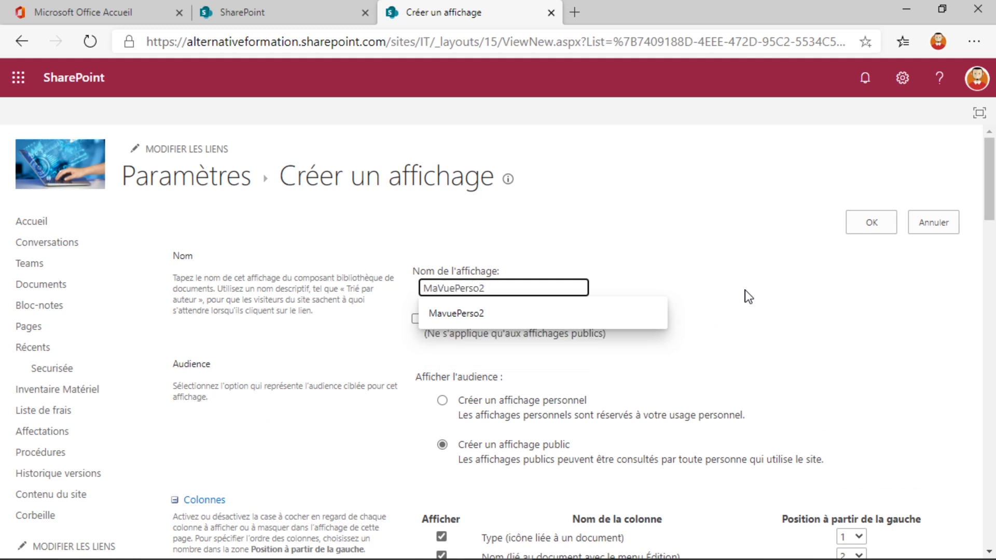
pyautogui.click(517, 311)
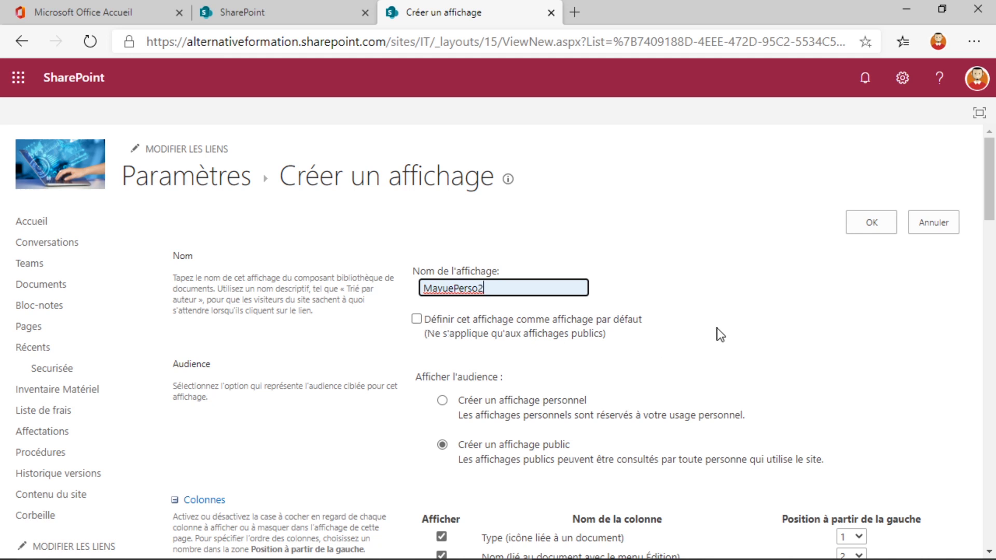
pyautogui.scroll(-1, 717, 329)
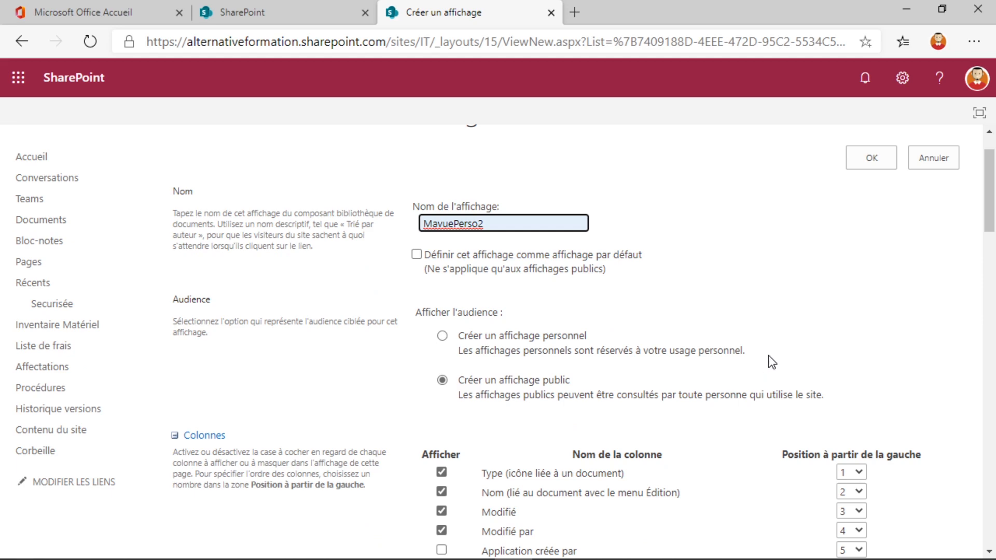
pyautogui.scroll(-2, 772, 362)
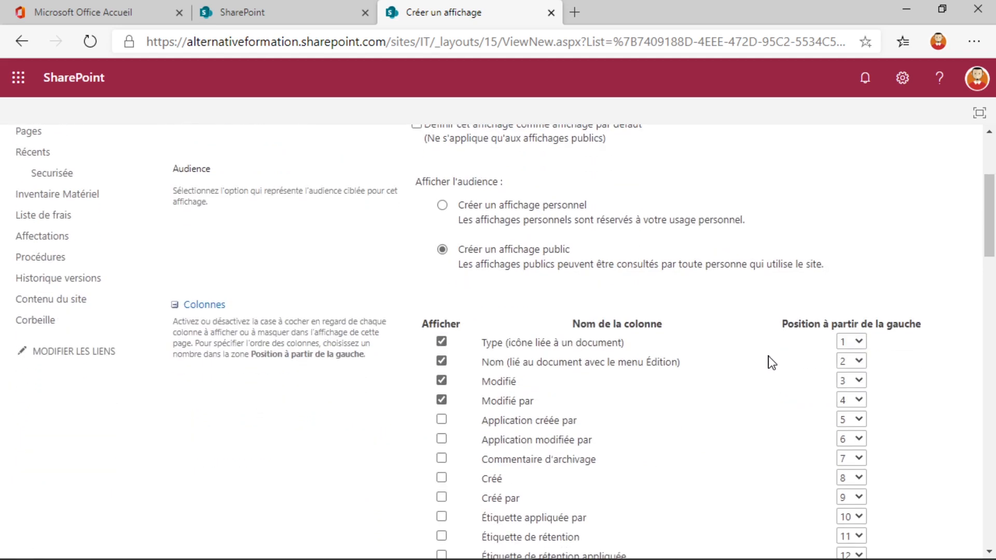
# - Include the Créé and Créé par columns in the new view, at positions 5 and 6
pyautogui.scroll(-2, 771, 362)
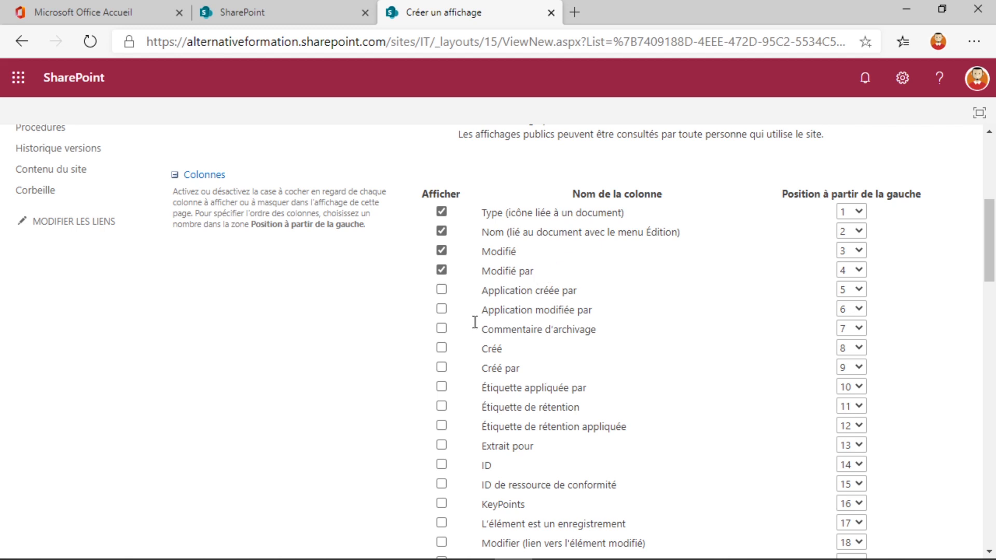
pyautogui.click(445, 351)
pyautogui.click(861, 351)
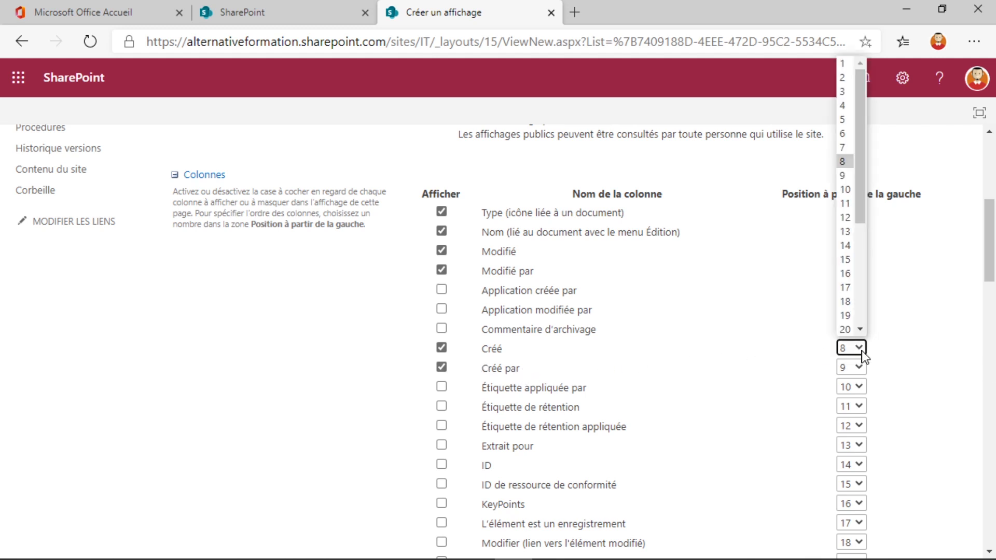
pyautogui.click(845, 119)
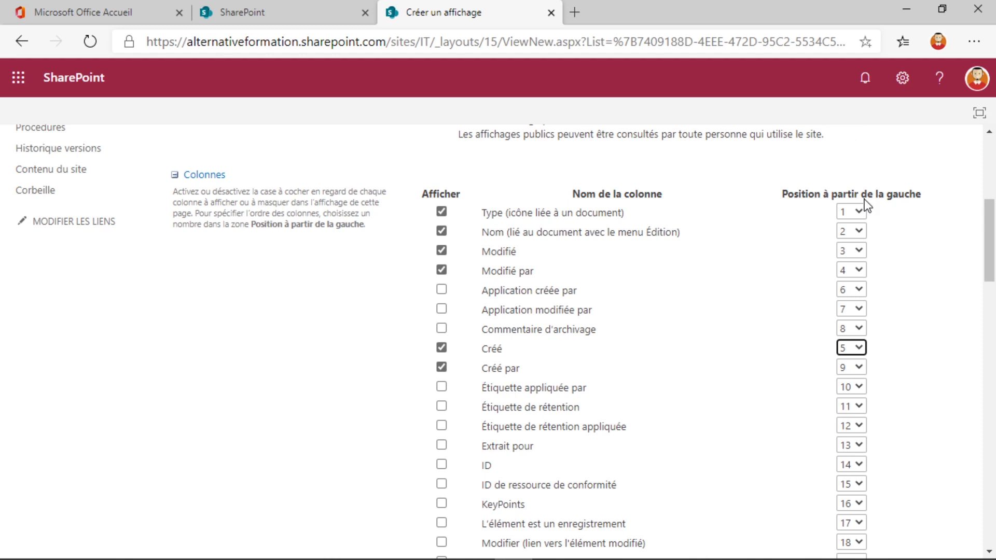
pyautogui.click(859, 367)
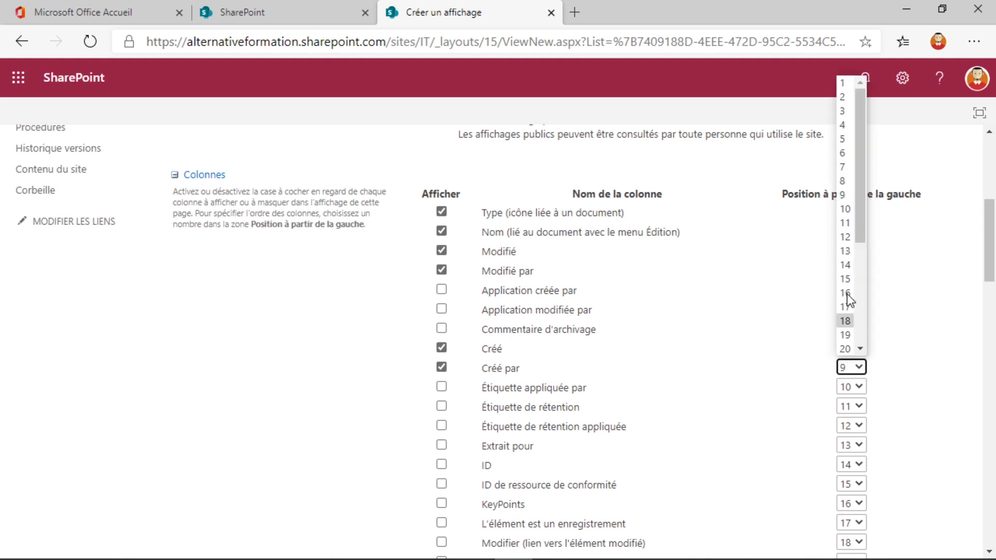
pyautogui.click(844, 154)
# - Include the Version column in the view at position 8 and dismiss the file-sharing notification
pyautogui.scroll(-3, 705, 371)
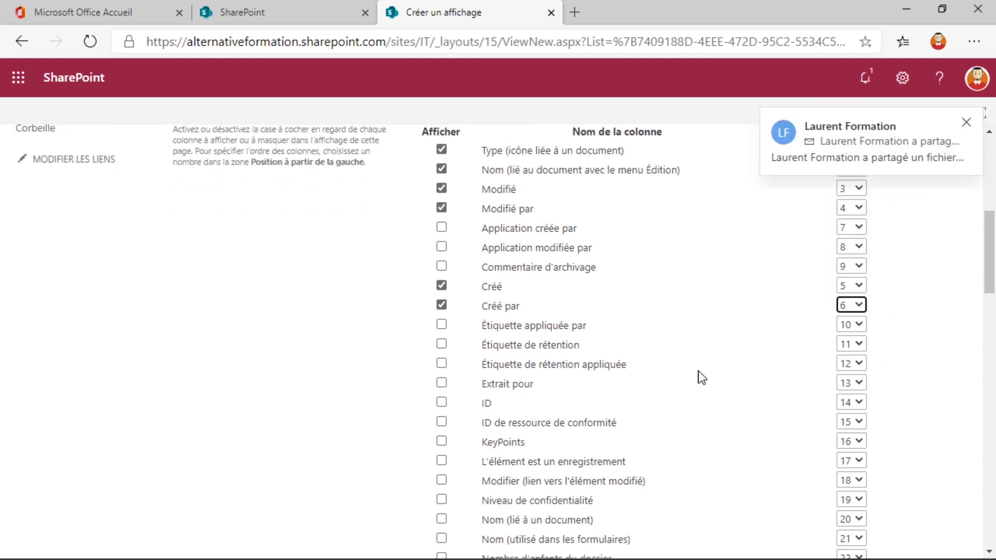
pyautogui.scroll(-3, 700, 387)
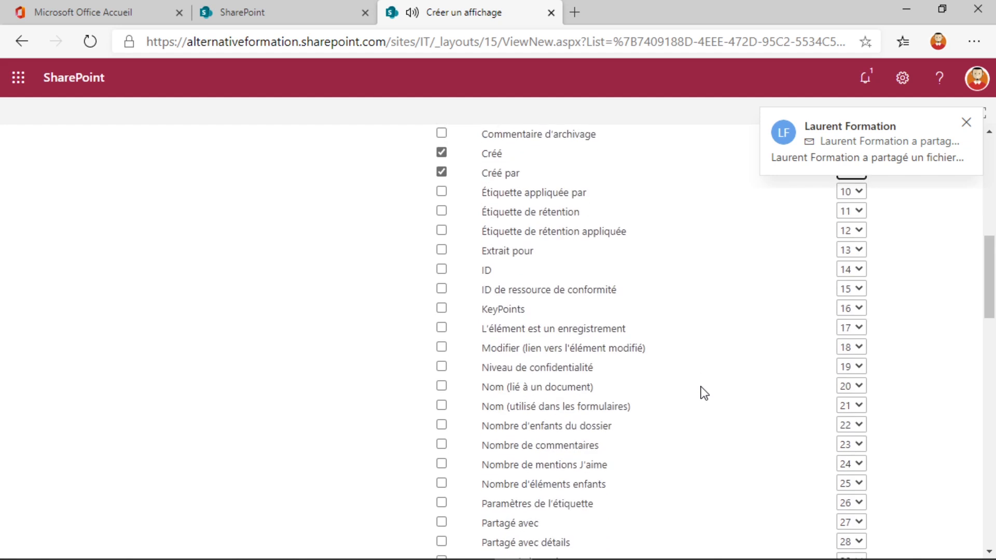
pyautogui.click(965, 123)
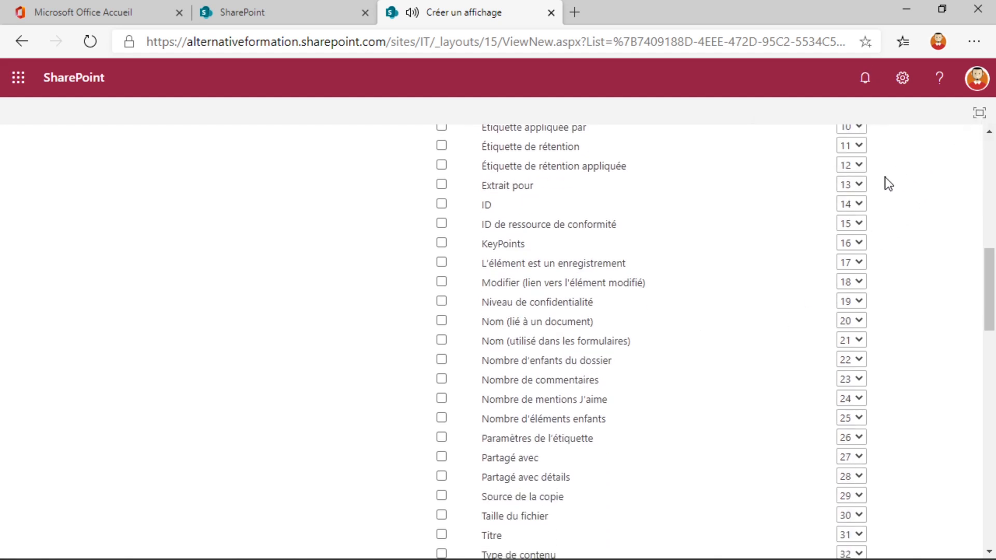
pyautogui.scroll(-2, 711, 412)
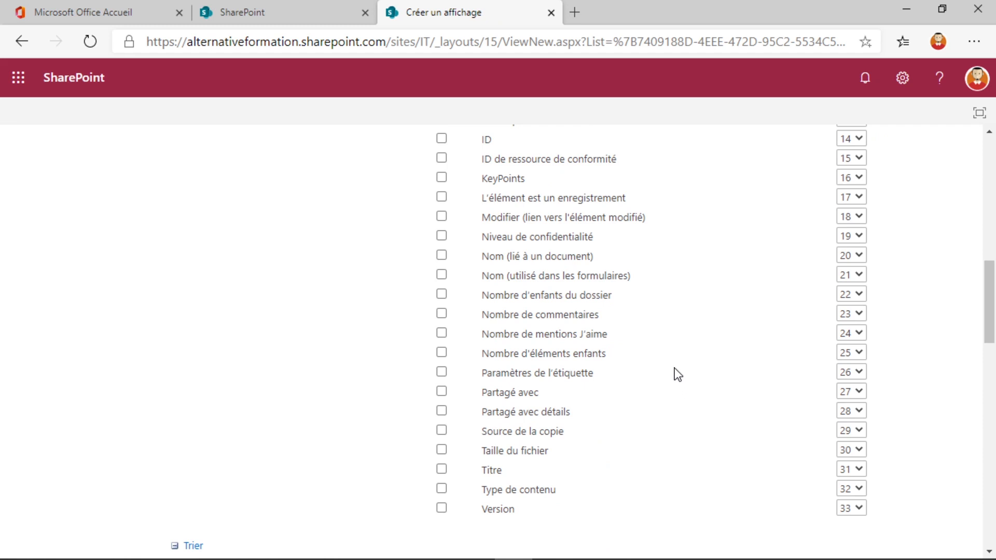
pyautogui.click(441, 509)
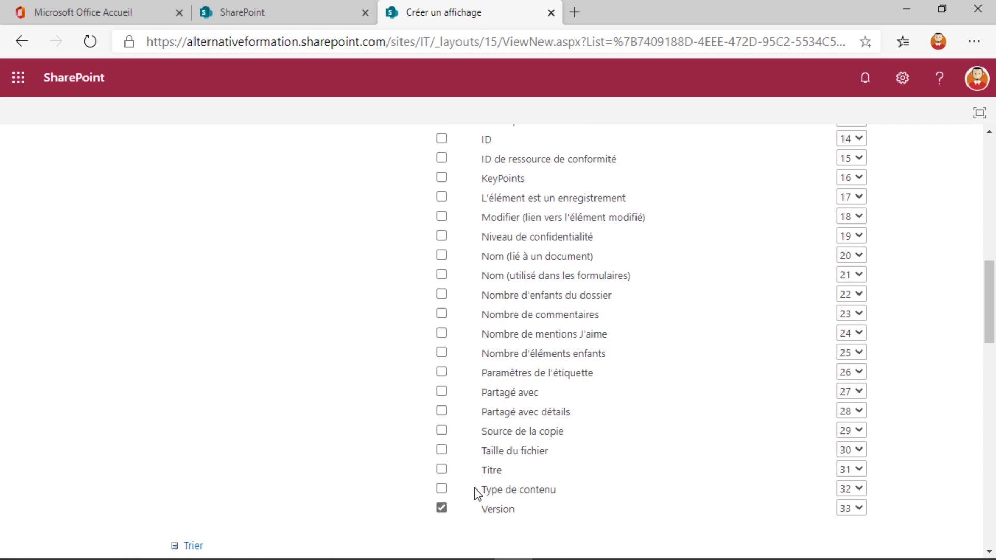
pyautogui.click(859, 508)
pyautogui.scroll(2, 849, 289)
pyautogui.scroll(2, 849, 283)
pyautogui.click(845, 267)
pyautogui.scroll(-3, 739, 430)
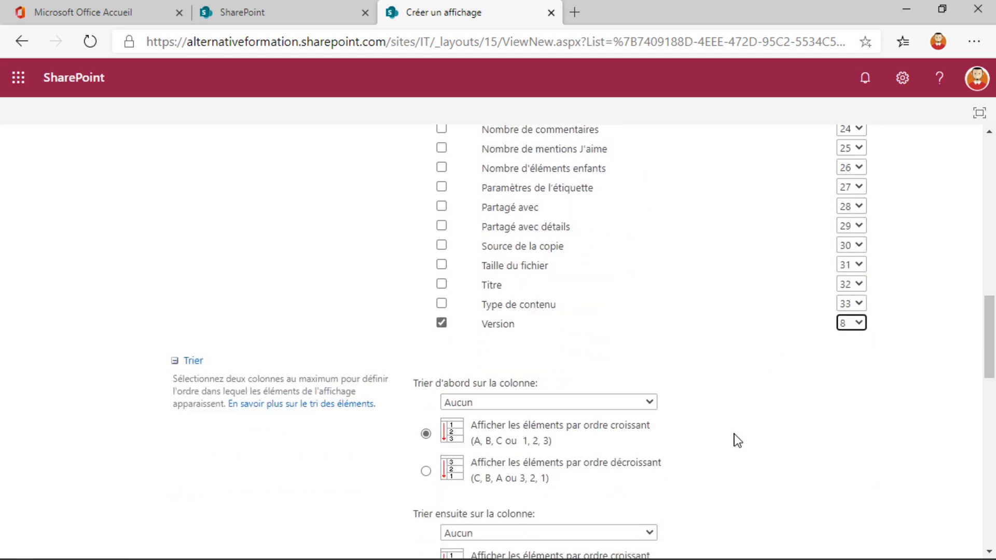
# - Sort the view's items first by the Version column
pyautogui.click(535, 398)
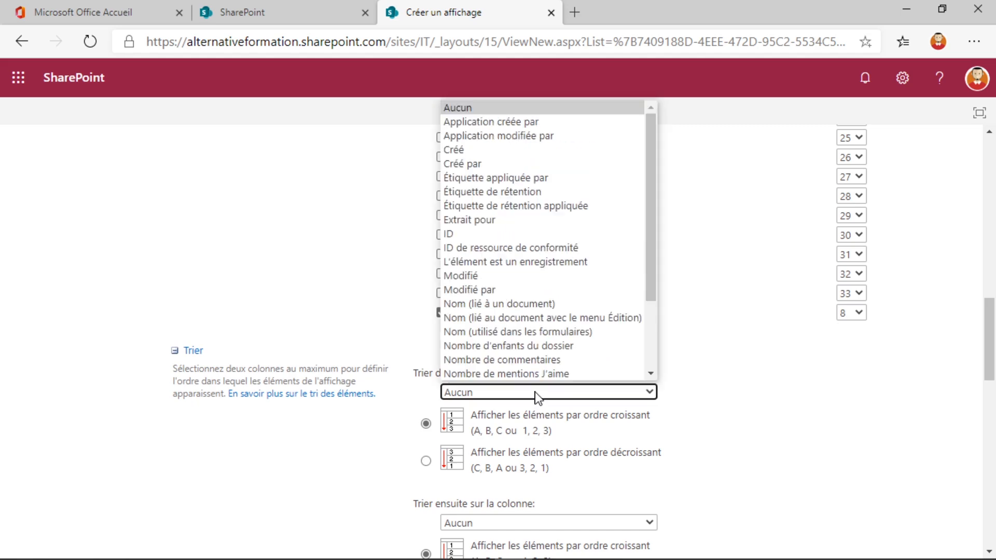
pyautogui.scroll(-2, 542, 345)
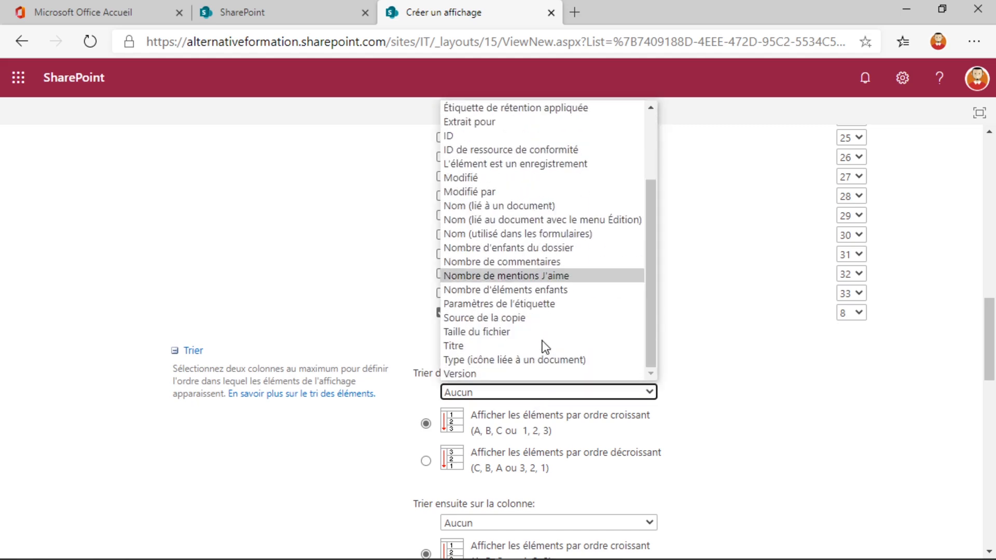
pyautogui.click(528, 373)
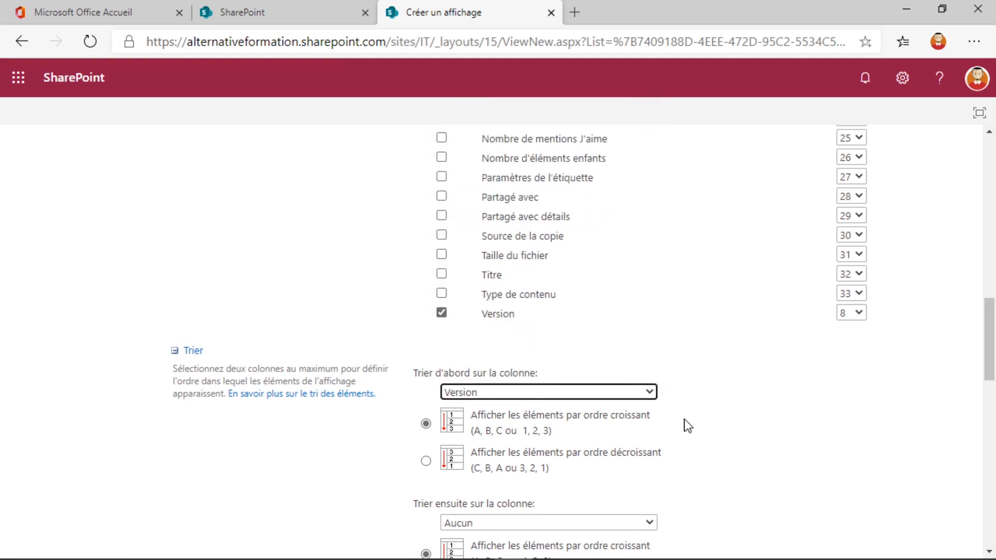
# - Expand the Grouper par settings and group the view first by the Créé column
pyautogui.scroll(-4, 687, 426)
pyautogui.scroll(-2, 687, 426)
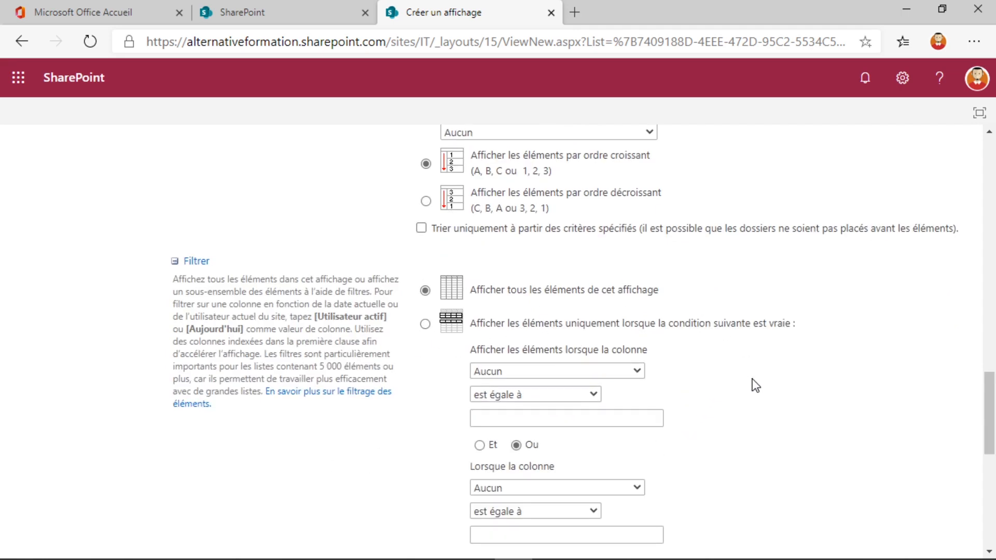
pyautogui.scroll(-1, 756, 389)
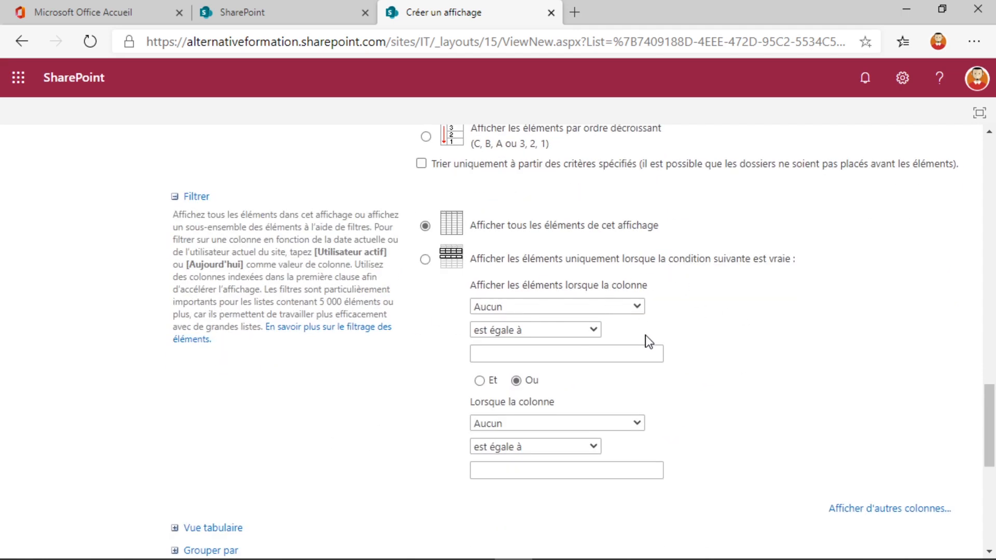
pyautogui.scroll(-2, 674, 358)
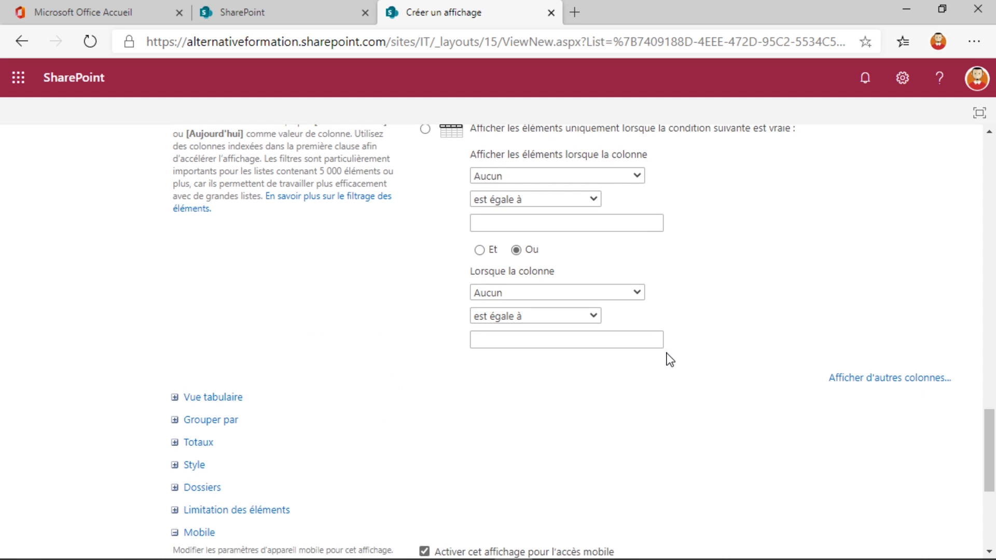
pyautogui.click(186, 421)
pyautogui.scroll(-2, 643, 389)
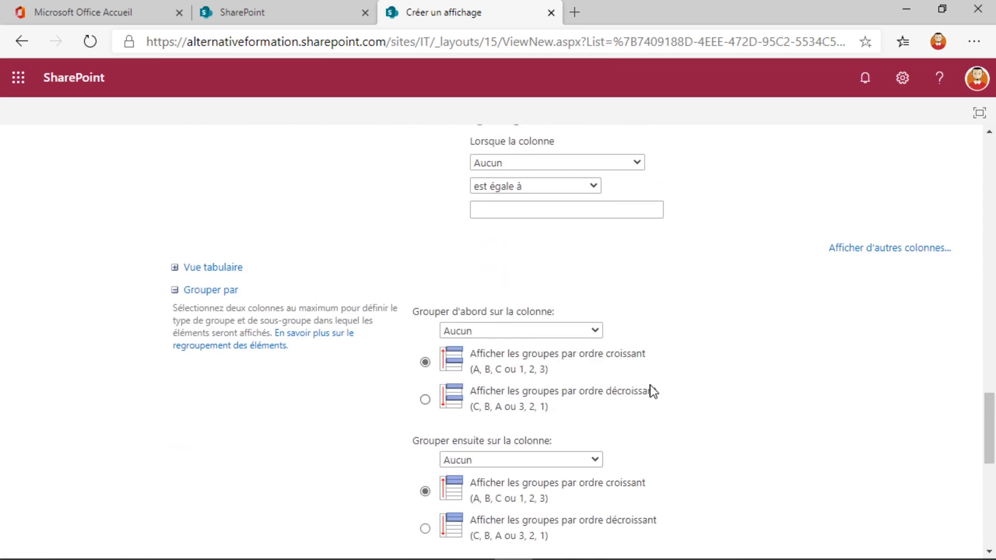
pyautogui.click(597, 332)
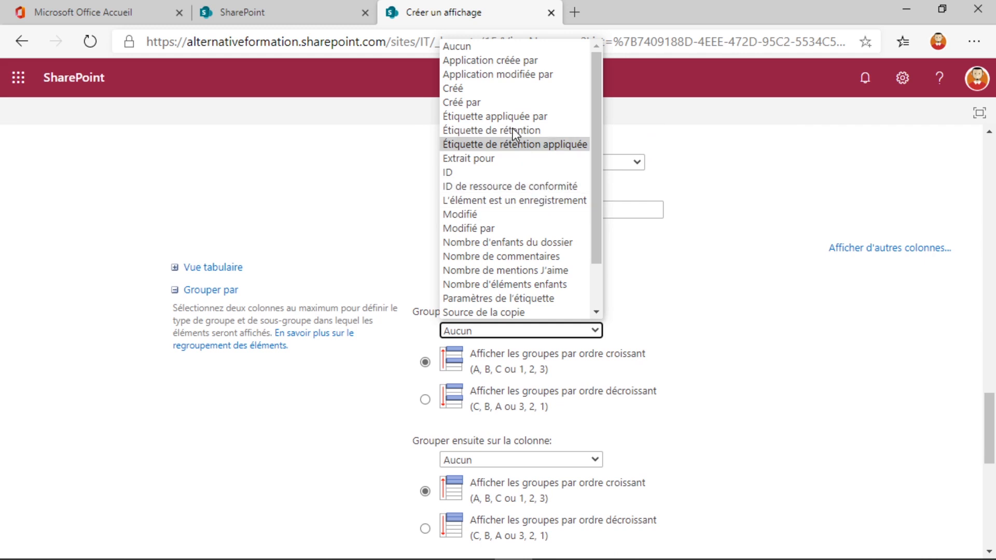
pyautogui.click(496, 89)
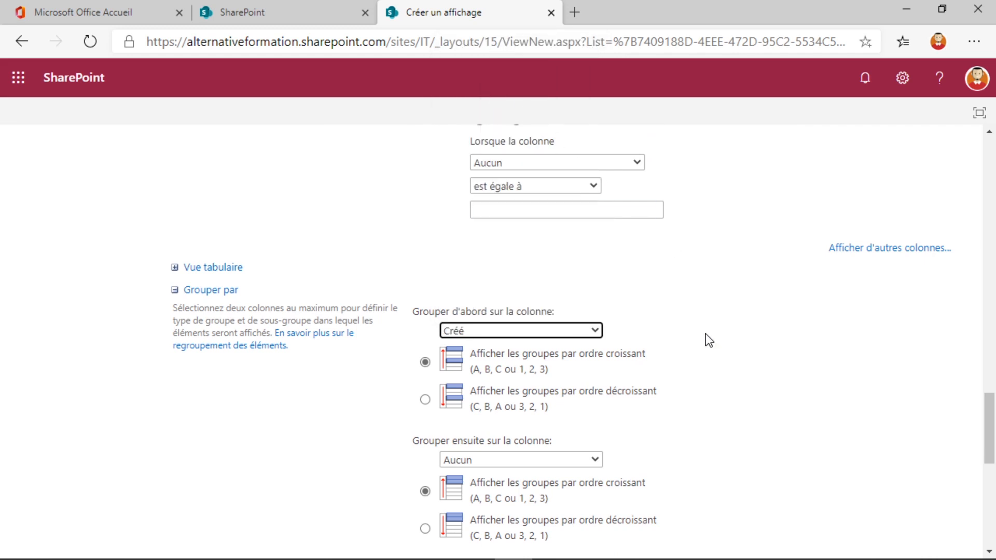
# - Expand the Totaux settings and set the total for the Créé column to Compteur
pyautogui.scroll(-1, 708, 340)
pyautogui.scroll(-2, 709, 340)
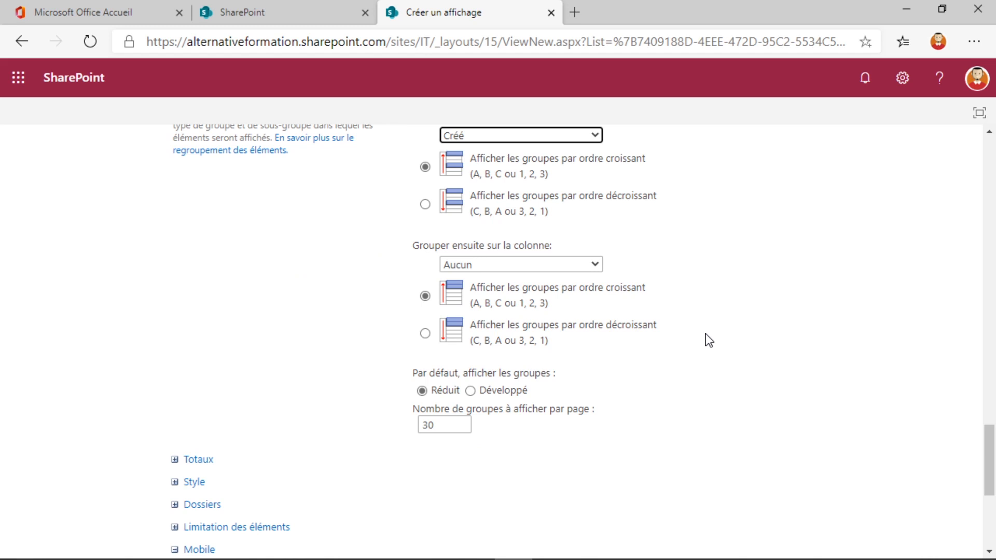
pyautogui.click(206, 461)
pyautogui.scroll(-2, 366, 415)
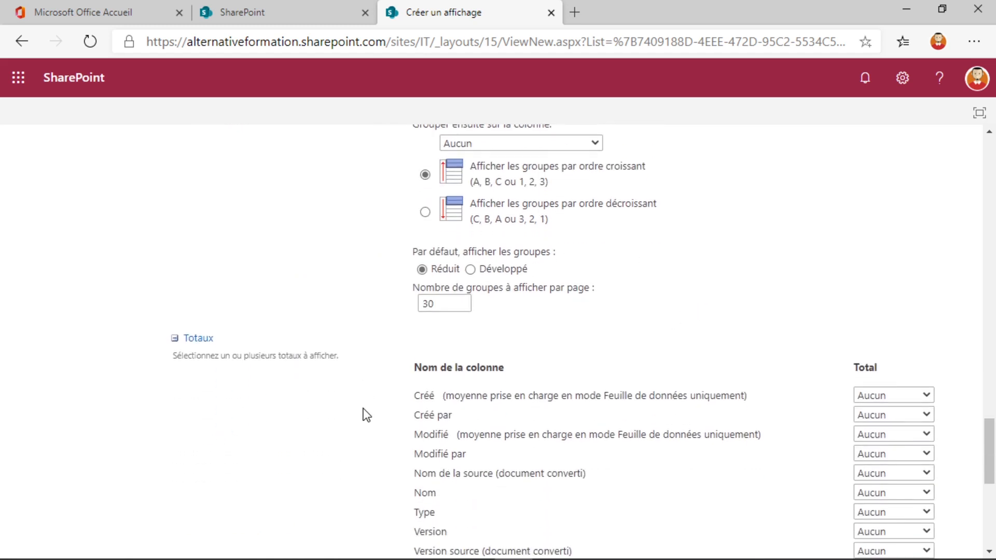
pyautogui.scroll(-2, 366, 415)
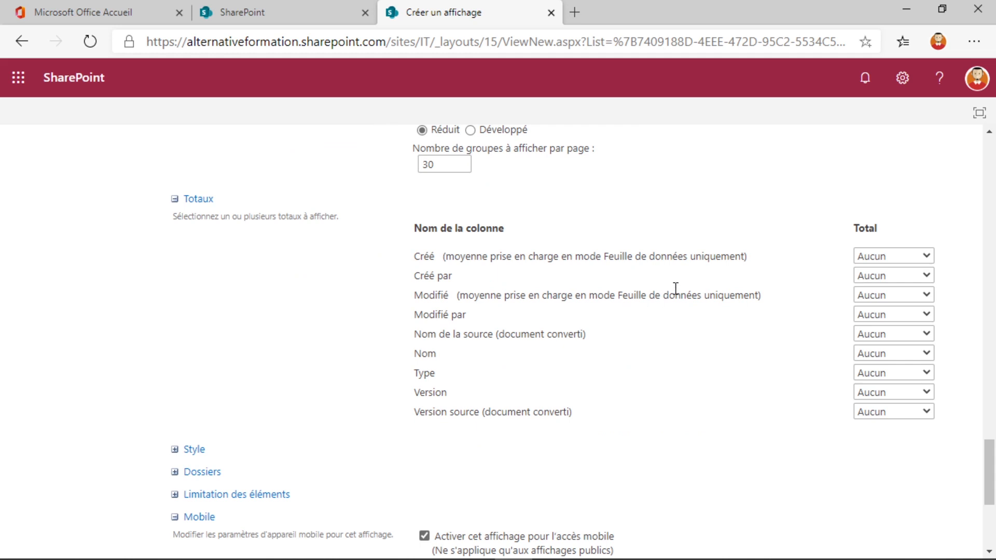
pyautogui.click(928, 255)
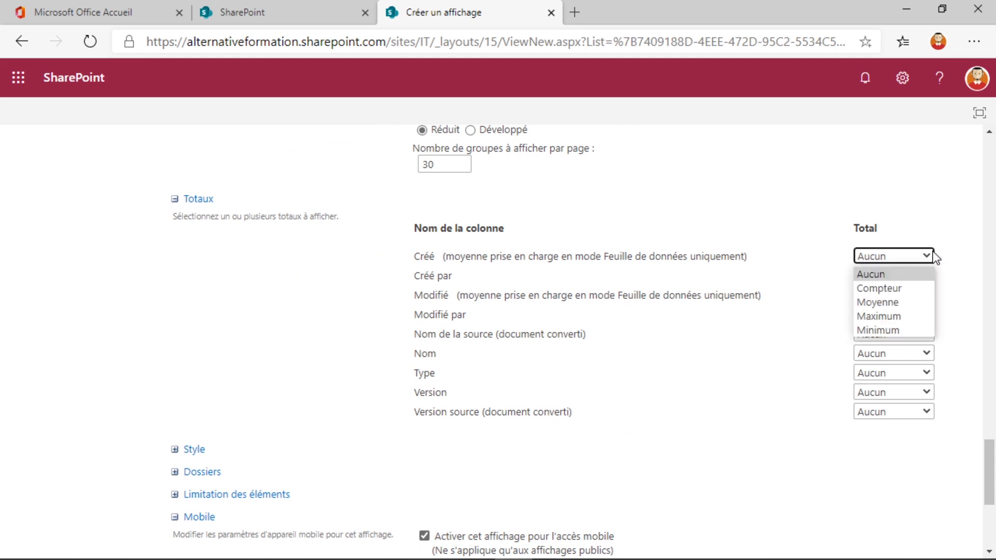
pyautogui.click(904, 286)
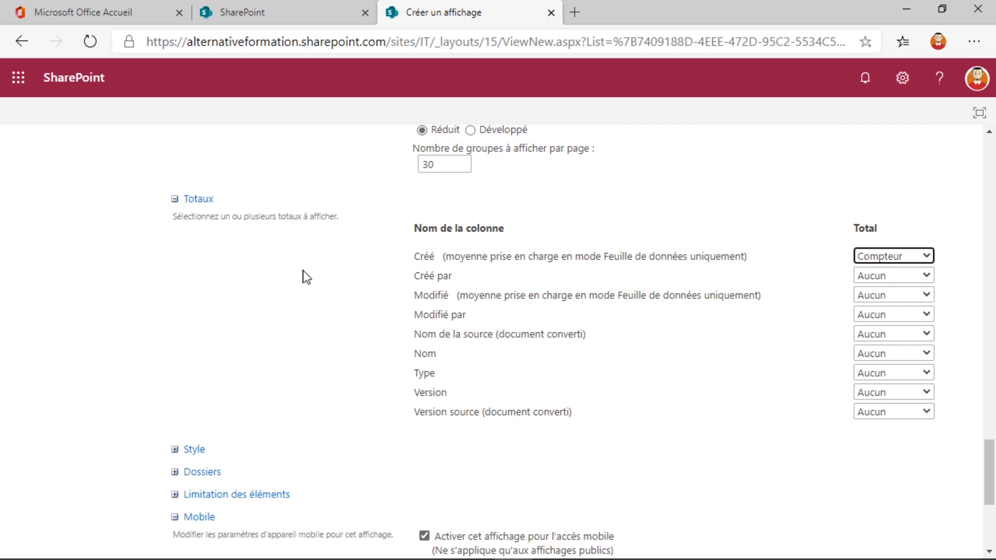
# - Confirm the settings to create the MavuePerso2 view
pyautogui.scroll(-3, 306, 276)
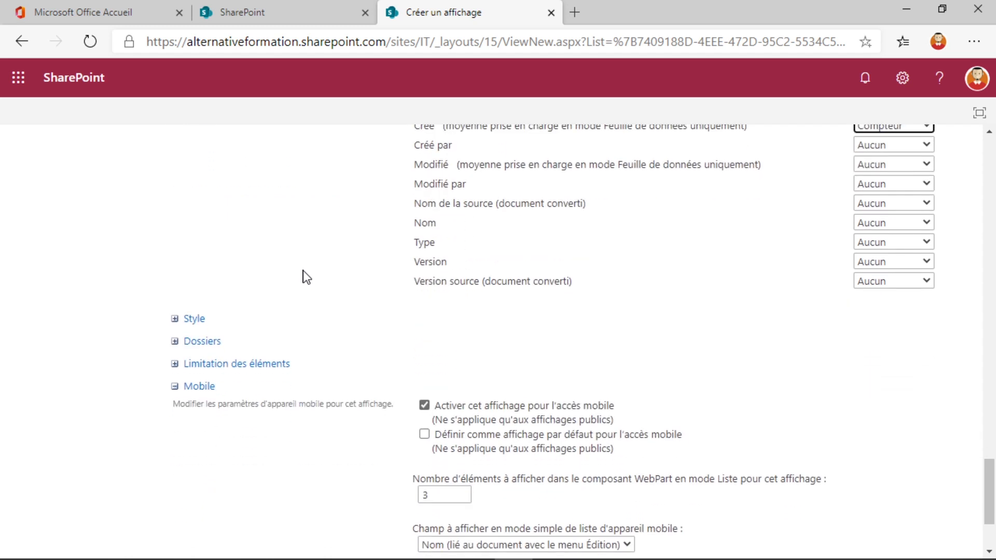
pyautogui.scroll(-1, 312, 275)
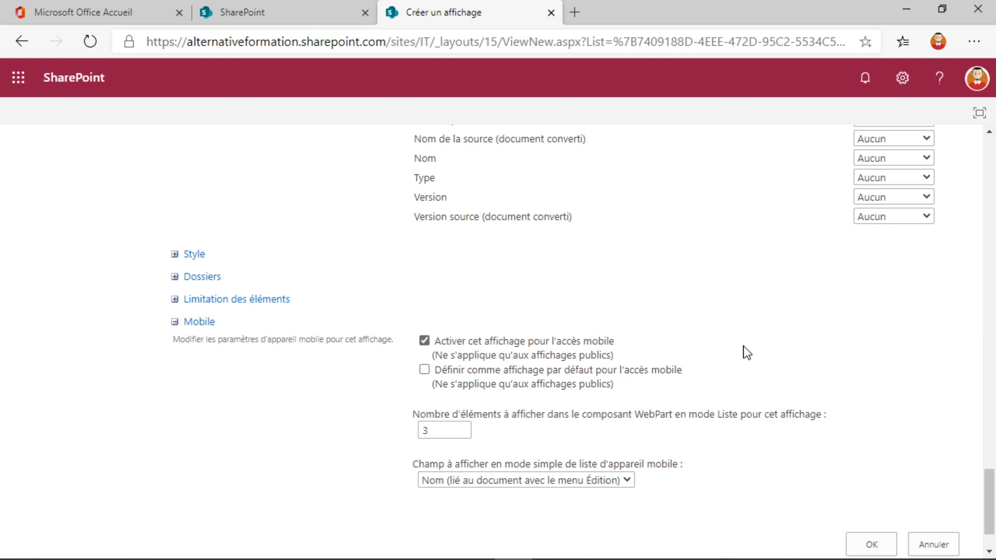
pyautogui.scroll(-1, 744, 349)
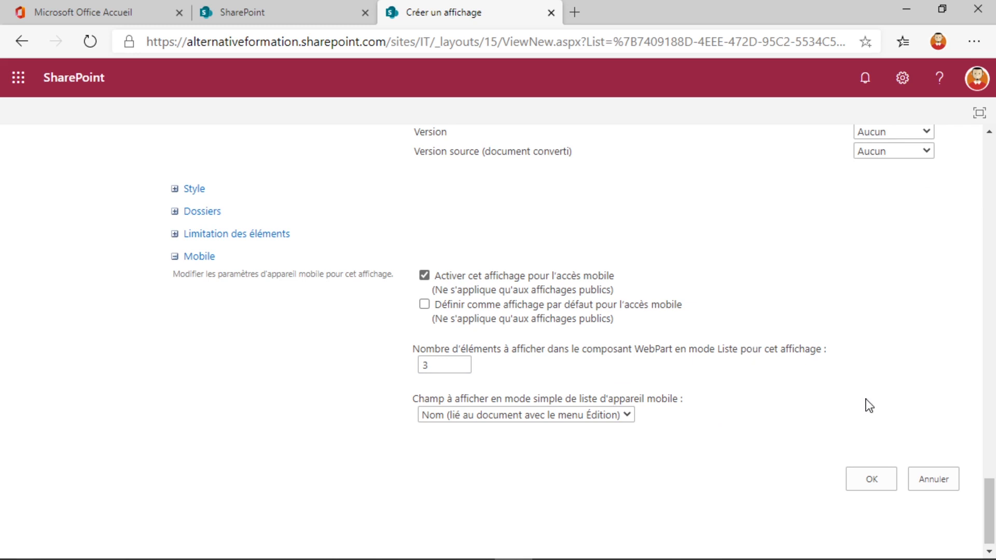
pyautogui.click(860, 476)
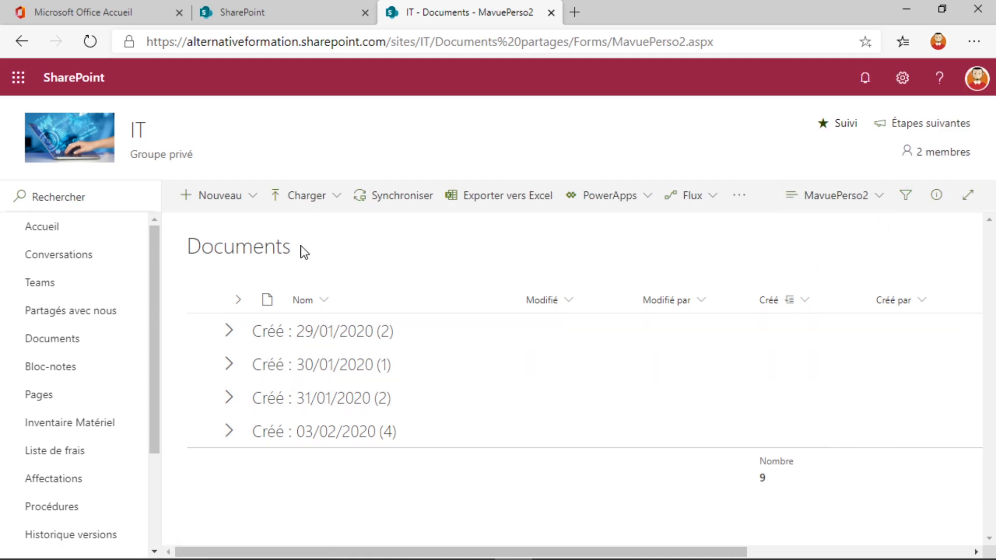
# - Examine the contents and item count of the 29/01/2020 and 30/01/2020 Créé groups, collapsing each one again
pyautogui.click(239, 331)
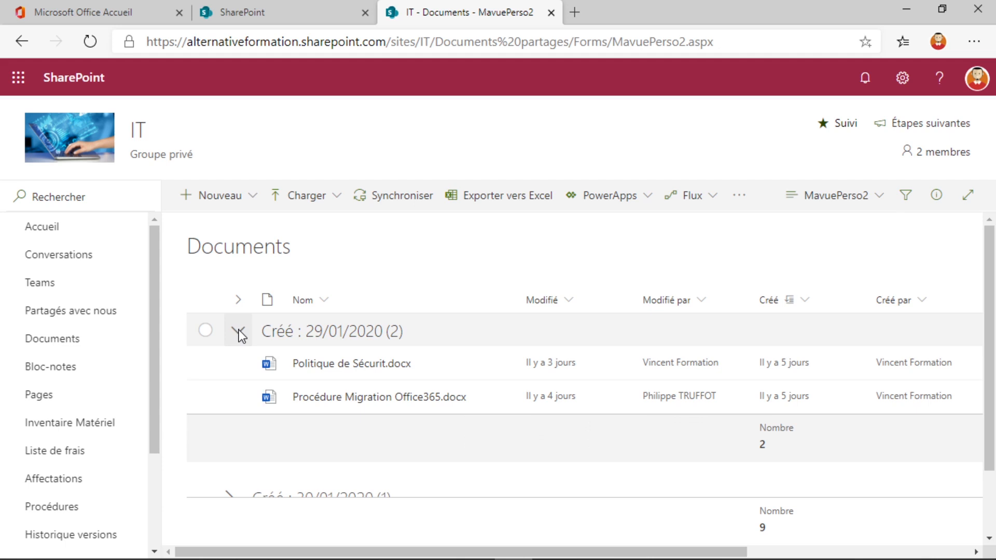
pyautogui.click(238, 332)
pyautogui.click(235, 364)
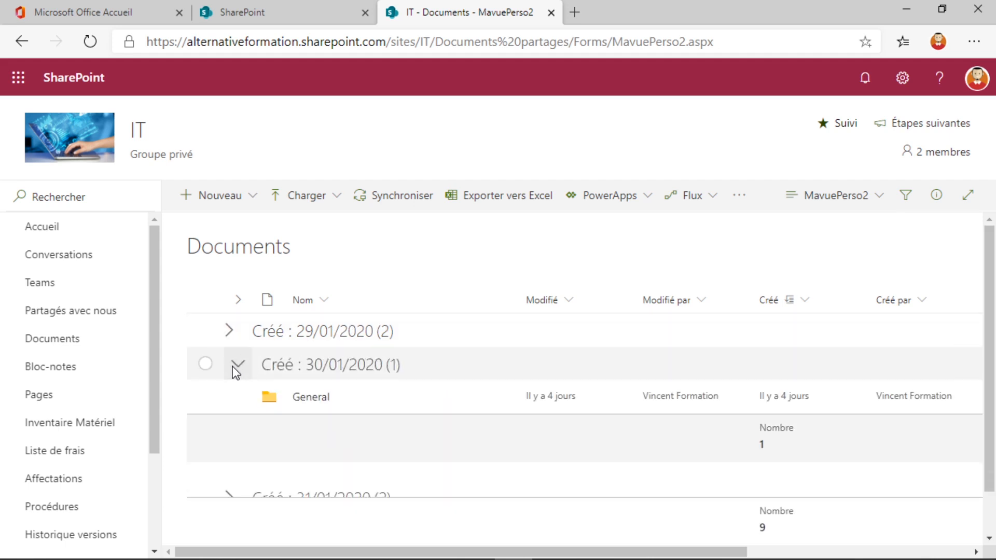
pyautogui.click(236, 364)
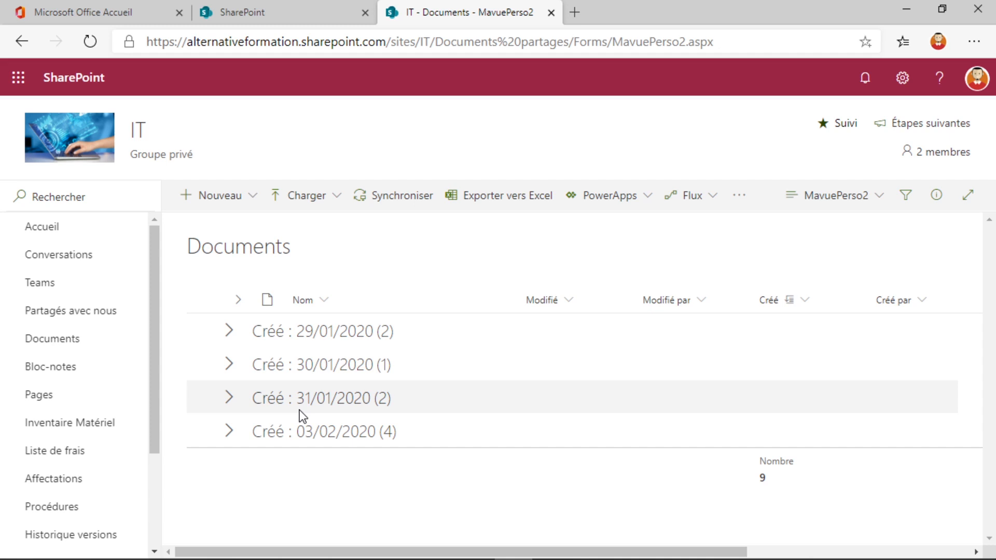
# - Edit the MavuePerso2 view to group first by the Créé par column and save the change
pyautogui.click(886, 204)
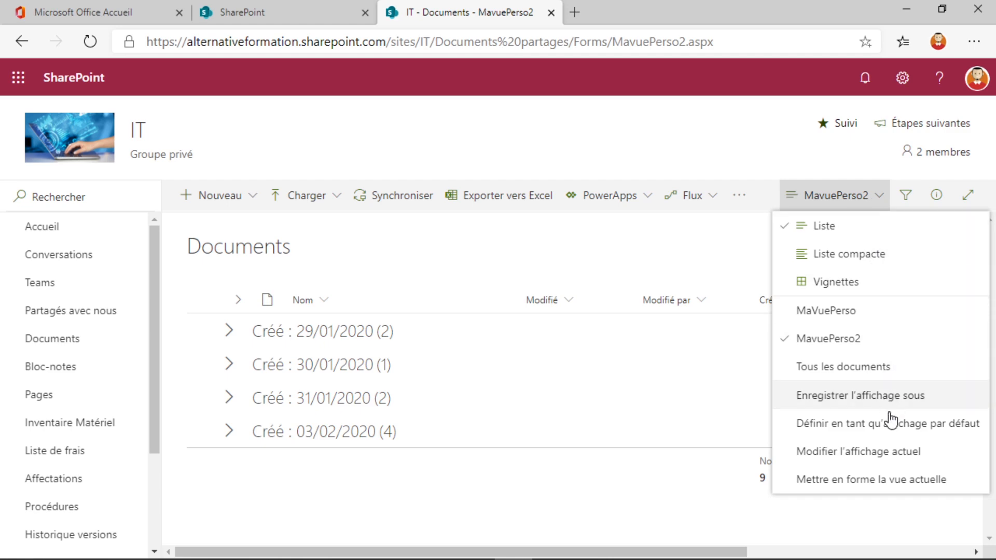
pyautogui.click(889, 456)
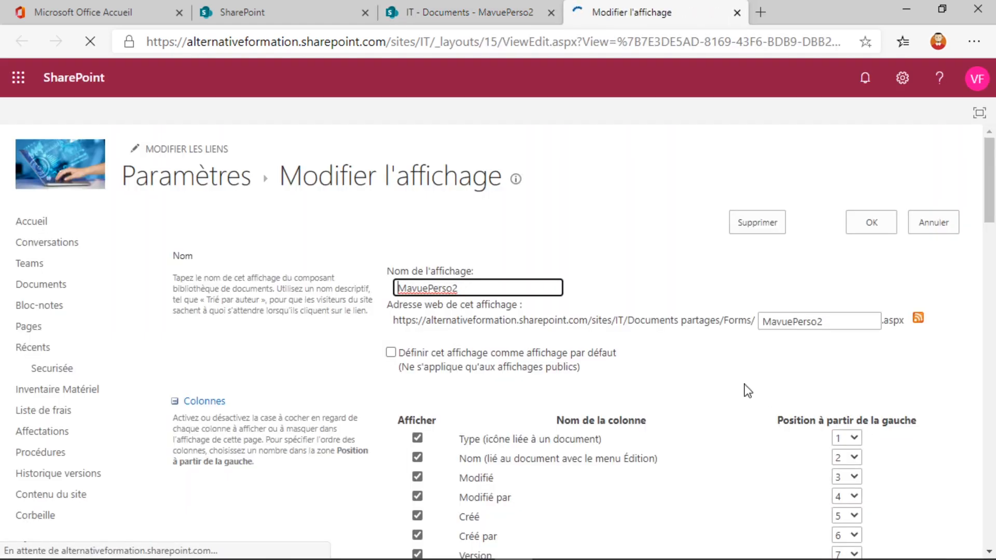
pyautogui.scroll(-5, 687, 367)
pyautogui.scroll(-13, 687, 368)
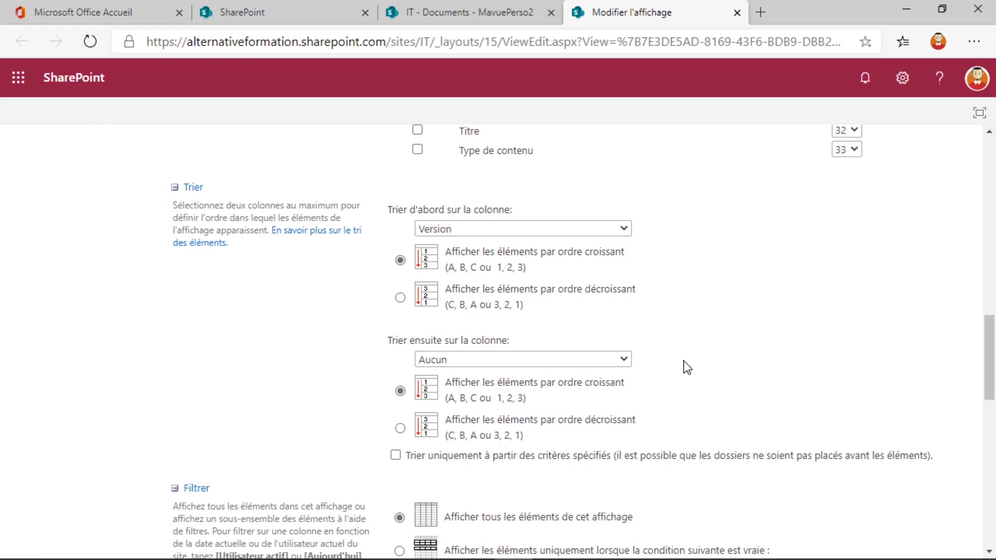
pyautogui.scroll(-10, 687, 367)
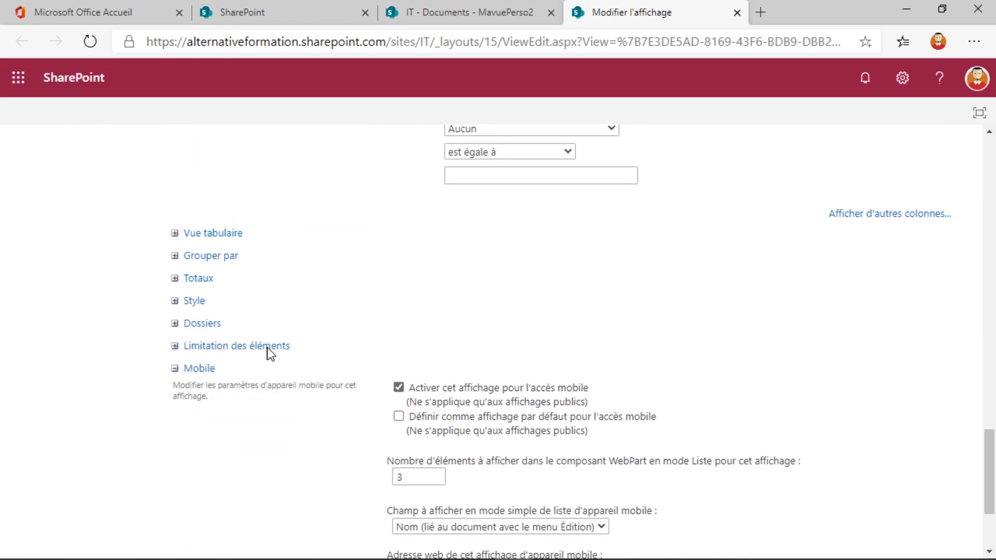
pyautogui.click(196, 258)
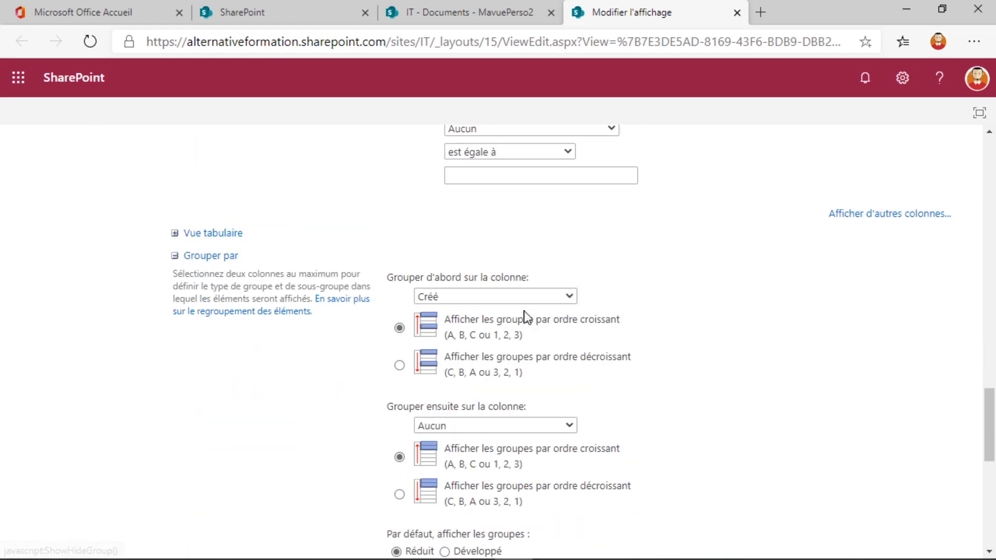
pyautogui.click(554, 298)
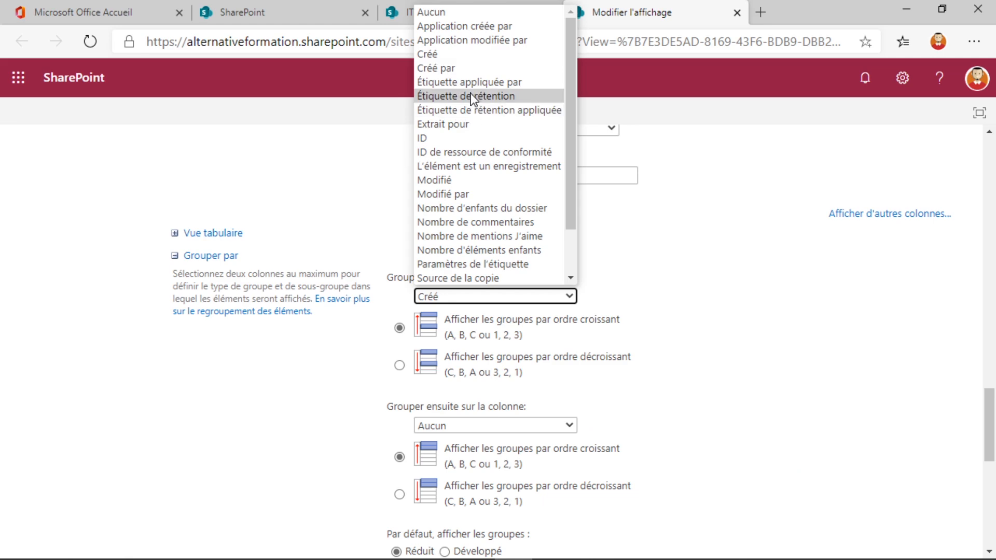
pyautogui.click(472, 68)
pyautogui.scroll(-10, 659, 319)
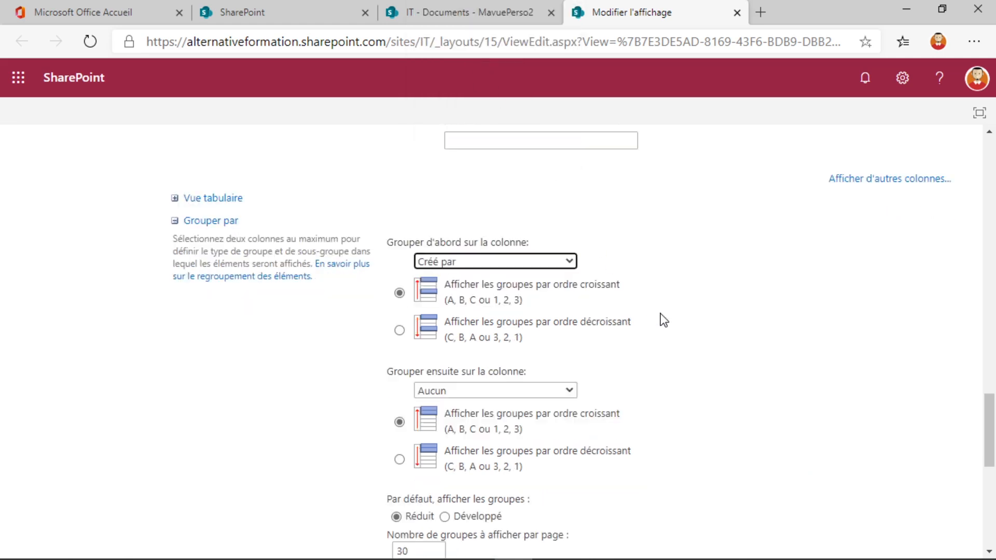
pyautogui.click(868, 466)
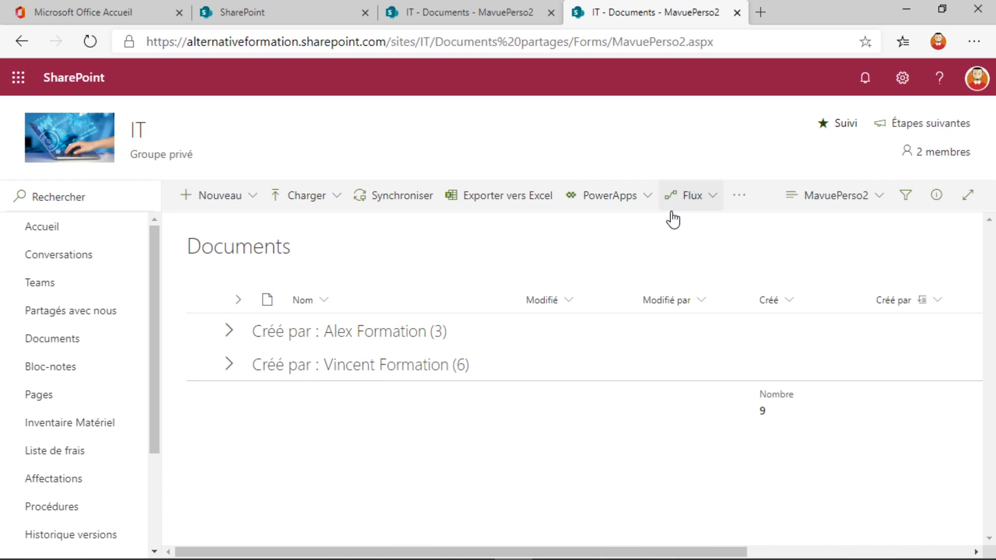
# - Expand the second Créé par group and format the current view with Styles de ligne en alternance, saving the formatting
pyautogui.click(220, 366)
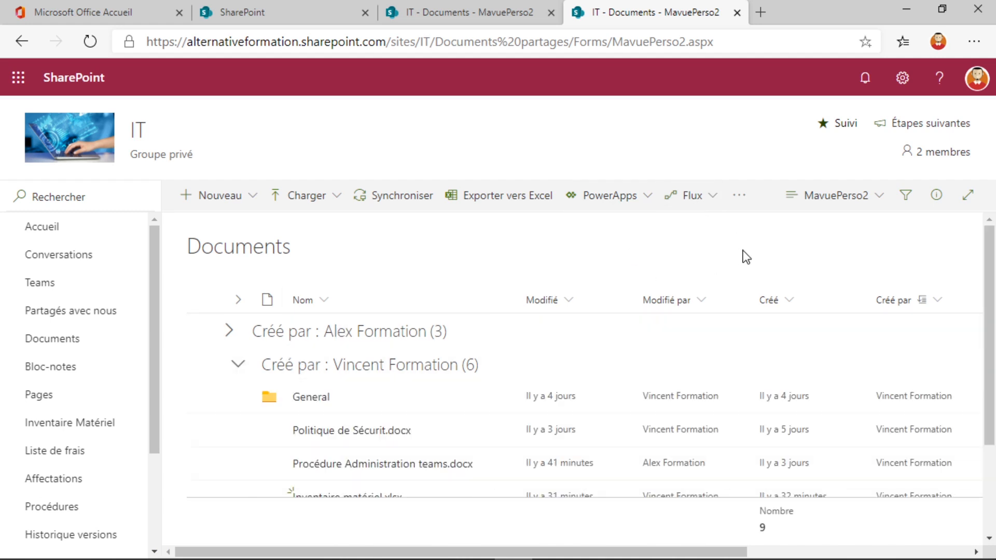
pyautogui.click(864, 206)
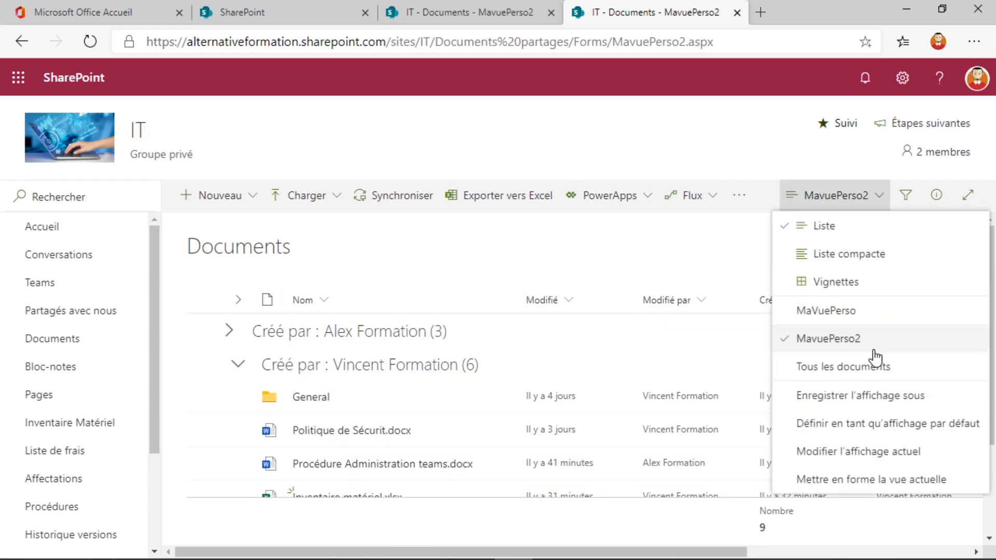
pyautogui.click(883, 484)
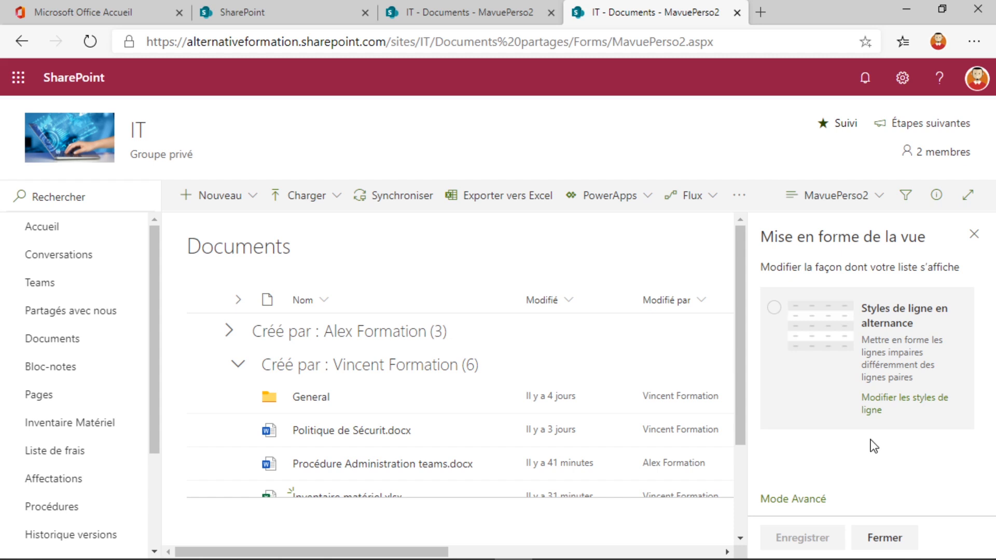
pyautogui.click(774, 308)
pyautogui.click(818, 527)
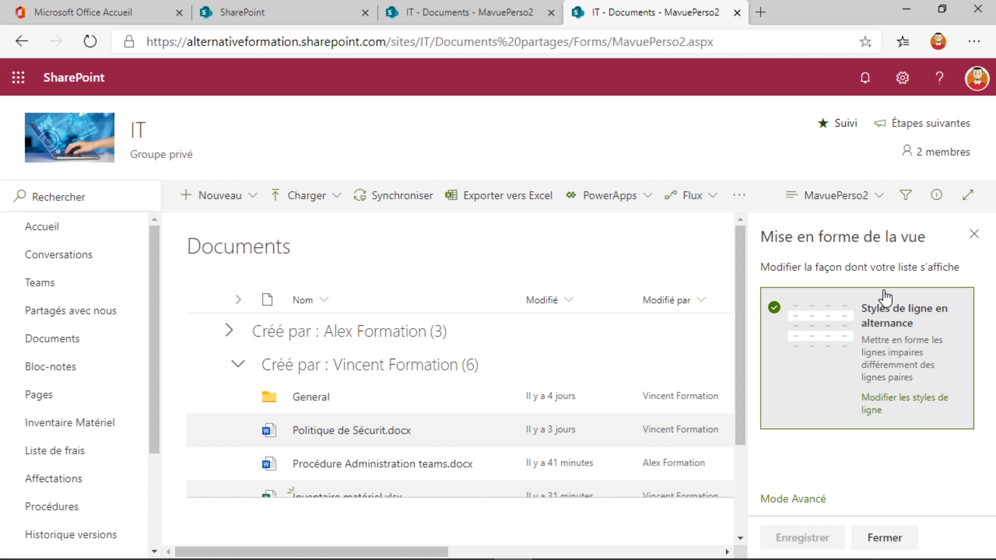
pyautogui.click(970, 241)
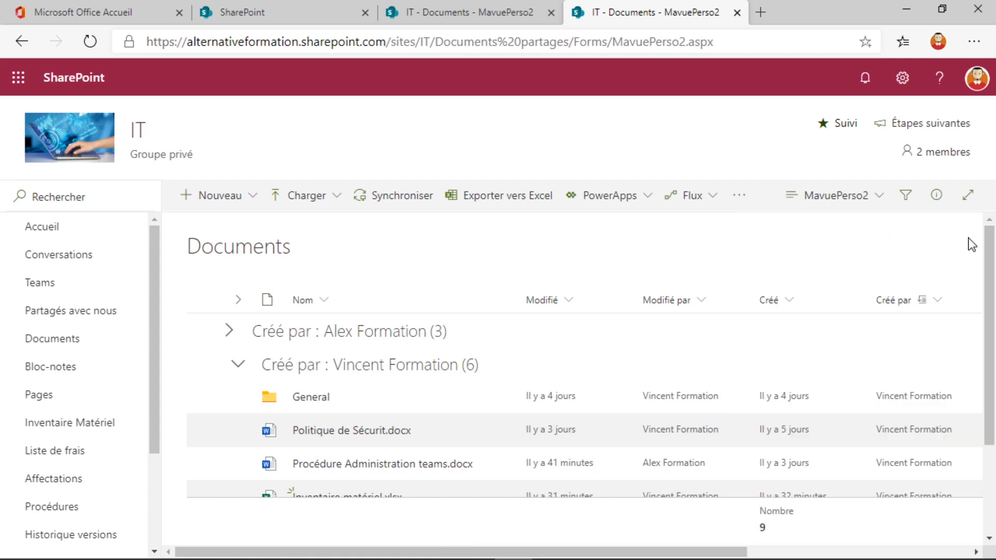
# - Switch the library from MavuePerso2 to the Tous les documents view
pyautogui.scroll(-2, 732, 357)
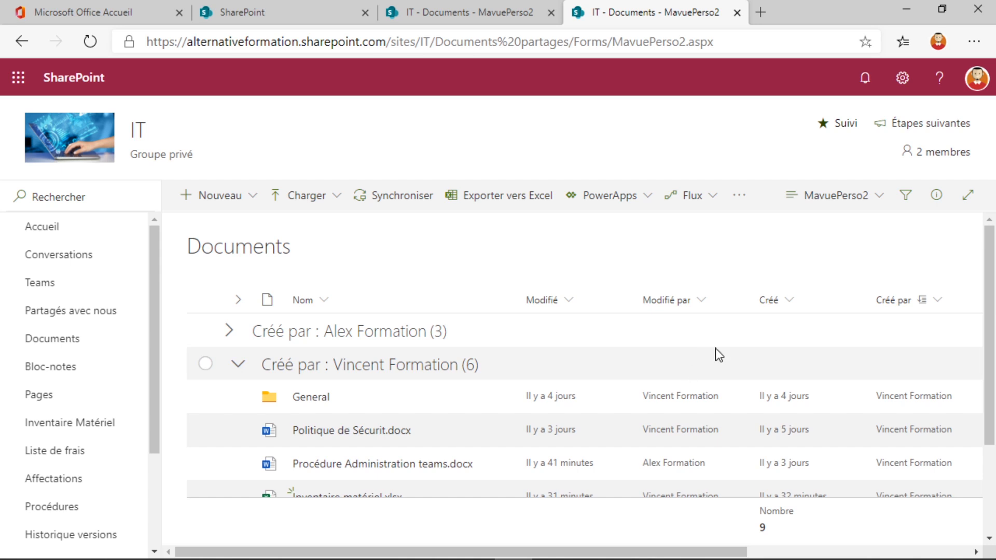
pyautogui.click(869, 208)
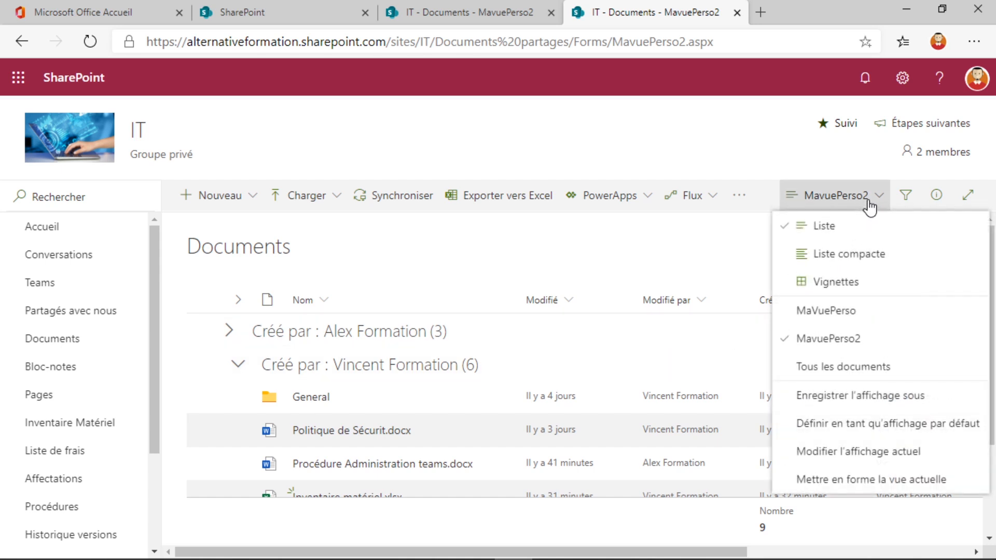
pyautogui.click(870, 366)
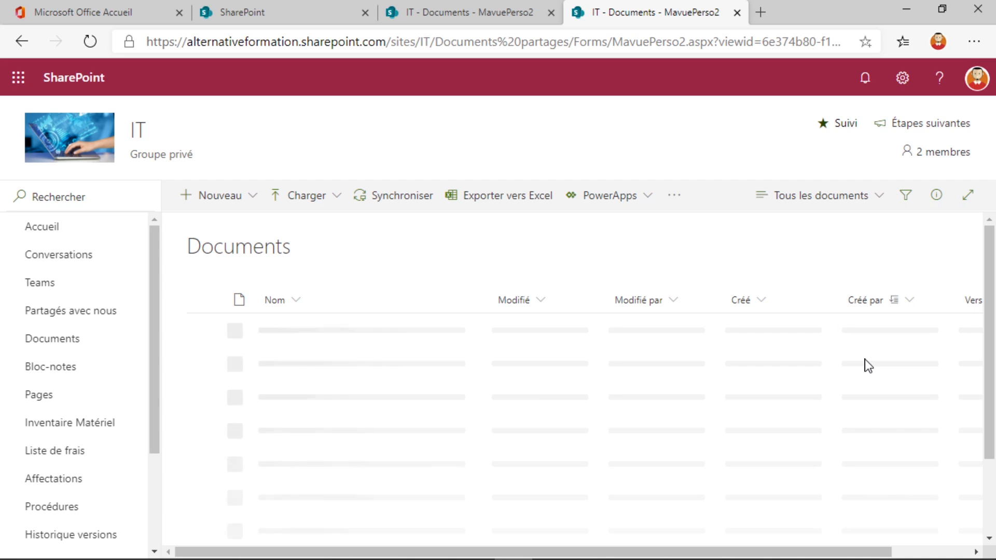